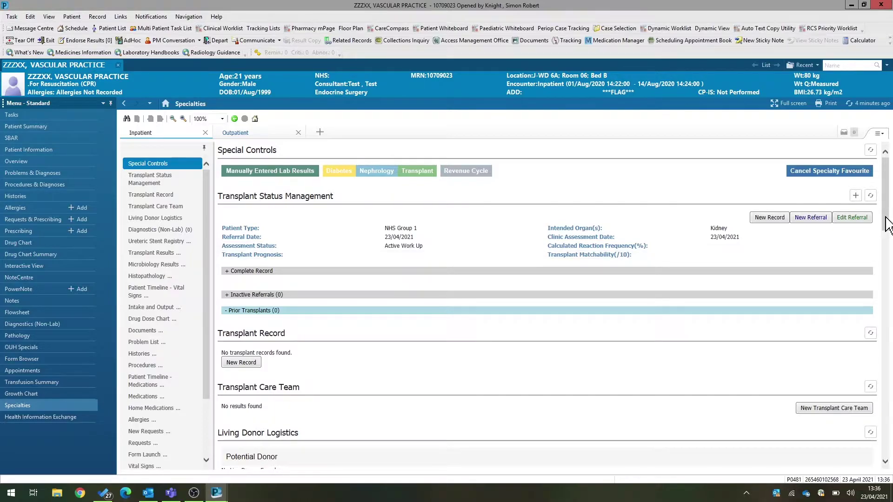
- From Form Launch, sign a Living Donor Logistics form marking the patient as Potential Living Donor Recipient
left_click_drag(889, 225, 890, 242)
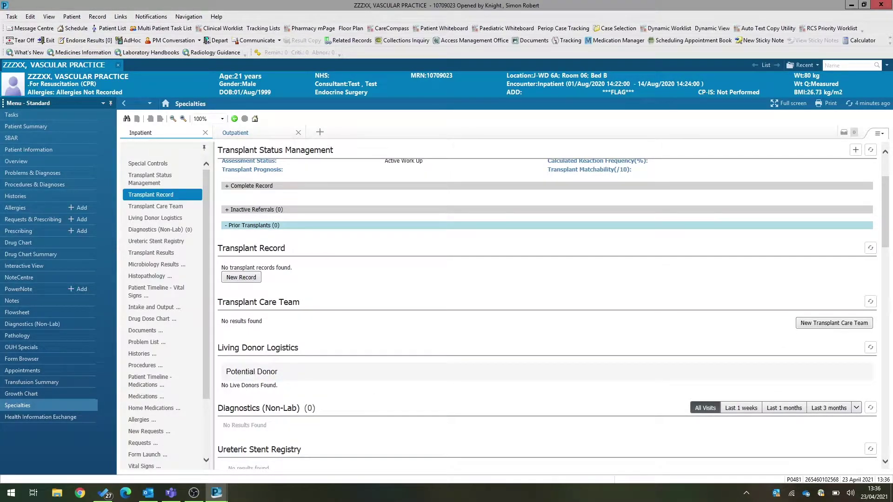
left_click(145, 456)
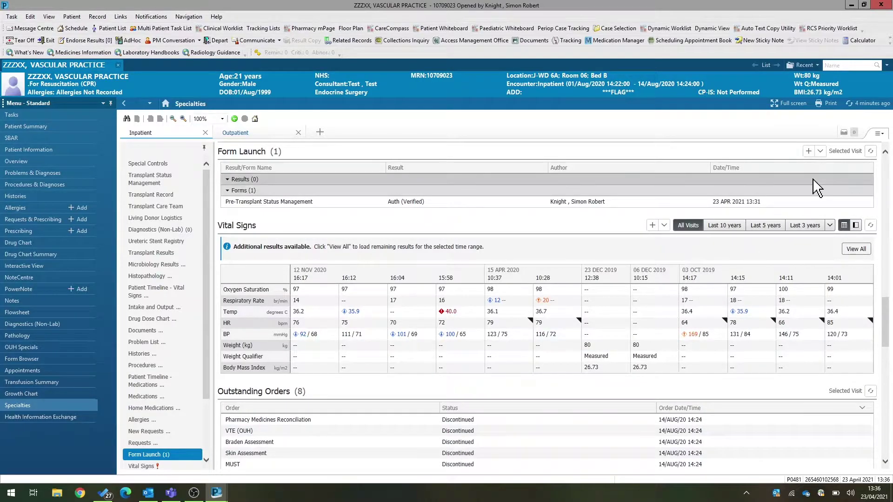
left_click(821, 152)
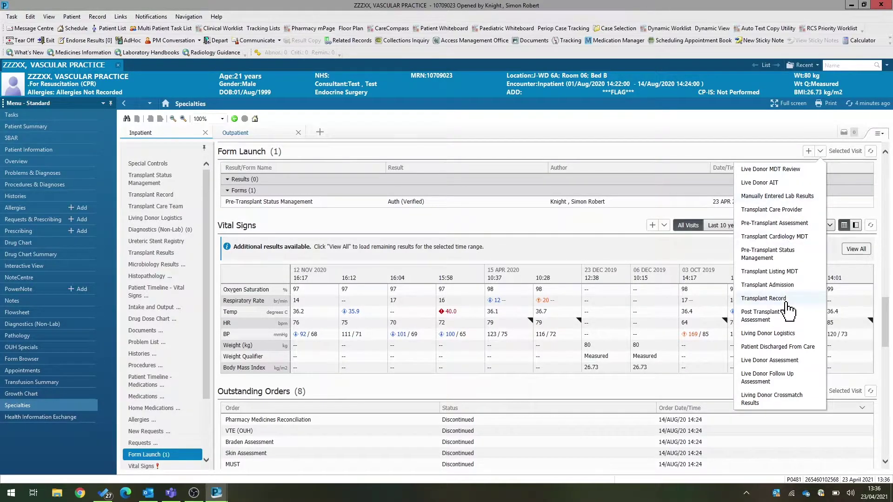
left_click(777, 335)
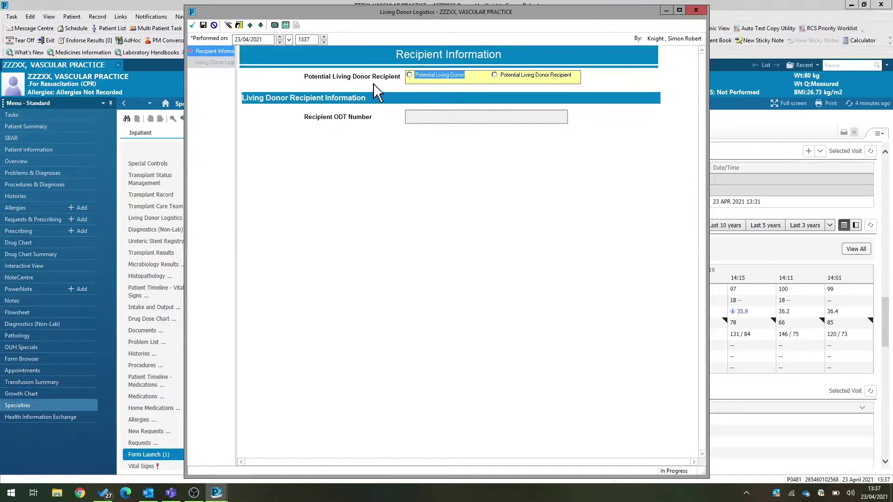
left_click(507, 76)
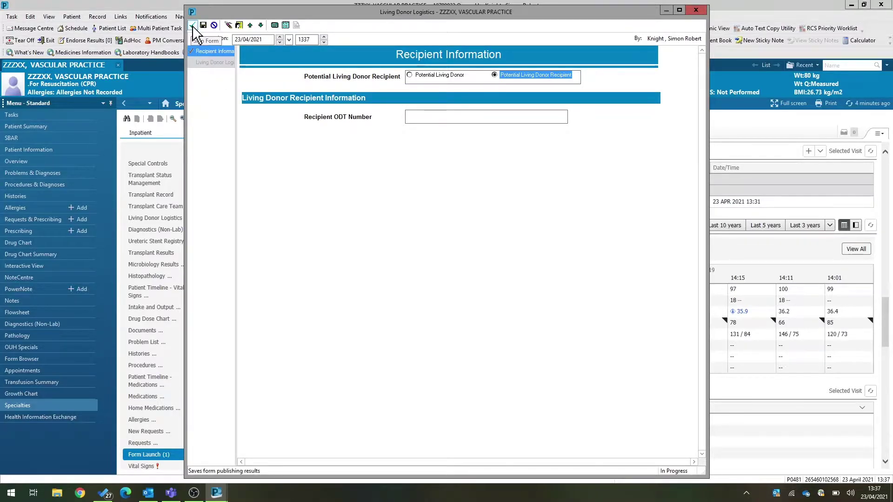
left_click(192, 27)
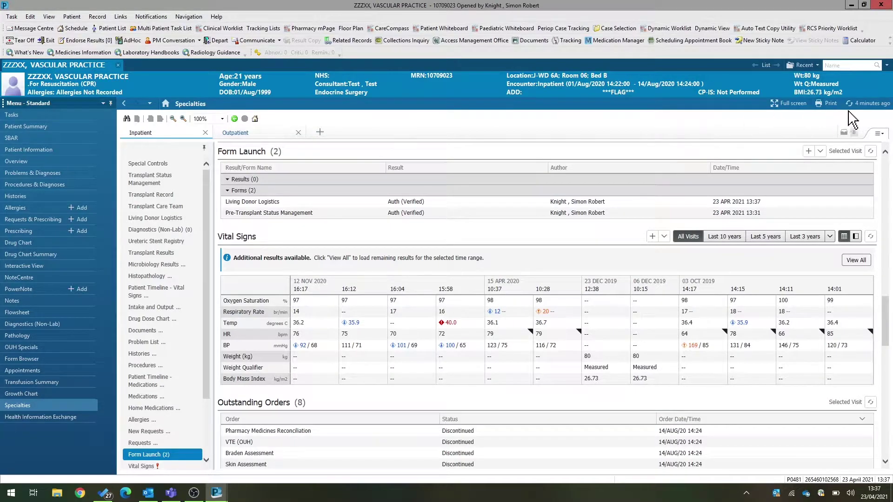
- Search patients by the donor's MRN and choose the Consultant (Medical/Surgical) relationship
left_click(857, 106)
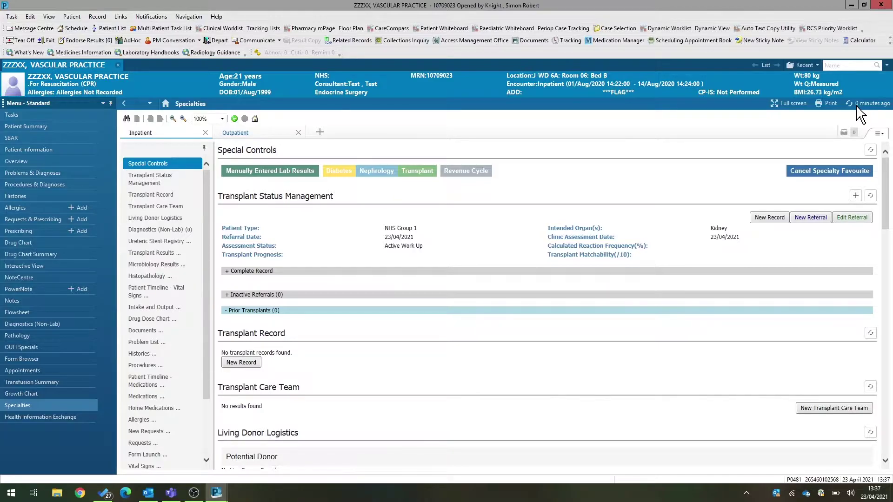
left_click(887, 66)
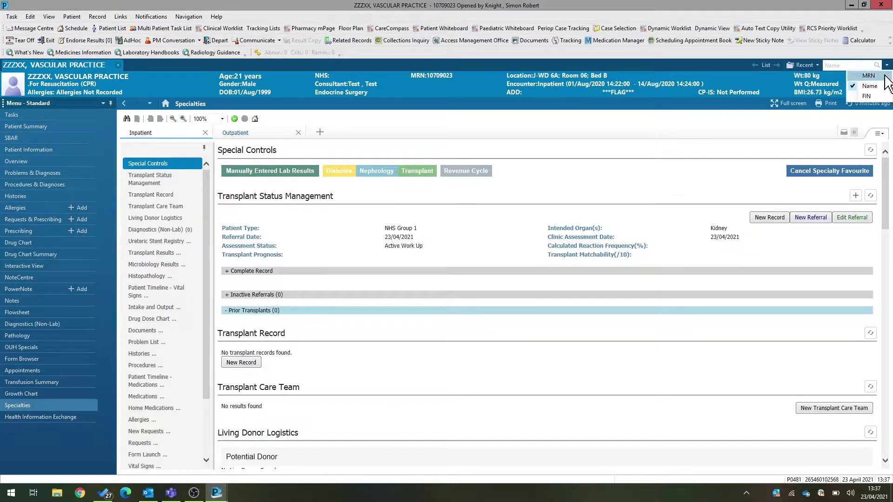
left_click(885, 77)
left_click(849, 66)
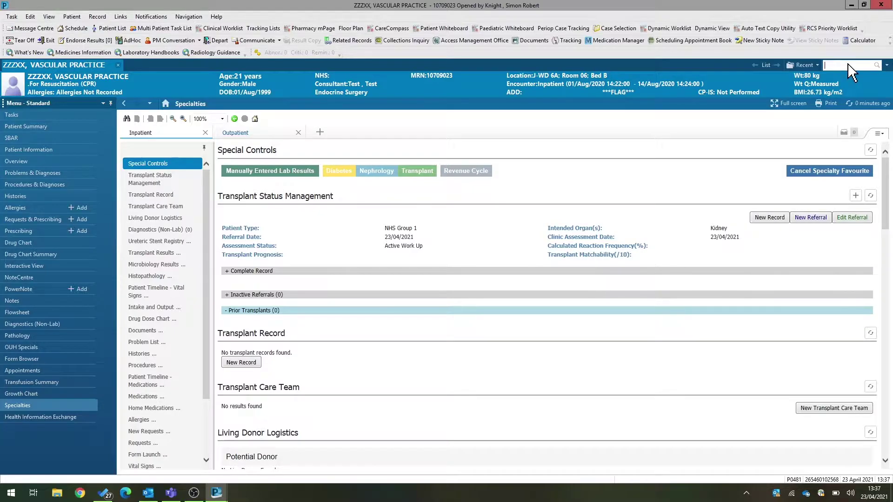
key("Return")
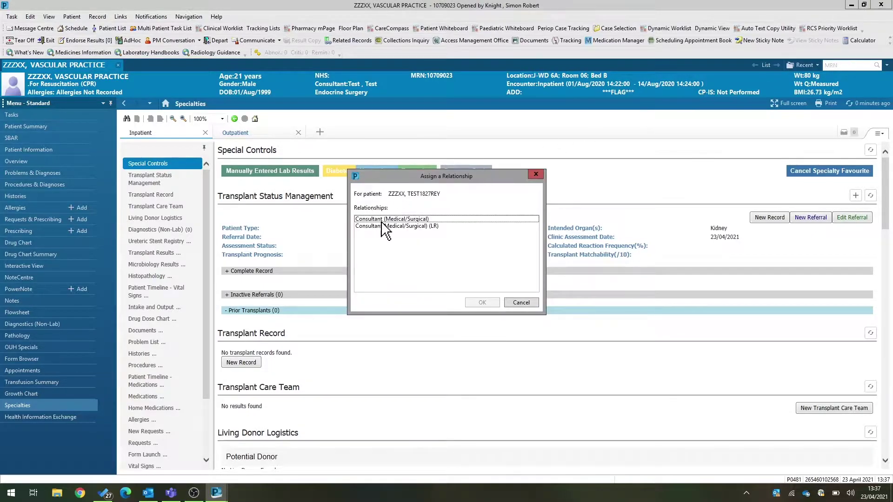
left_click(386, 220)
- Confirm the relationship to open the donor's chart, then open the Transplant specialty view
left_click(480, 303)
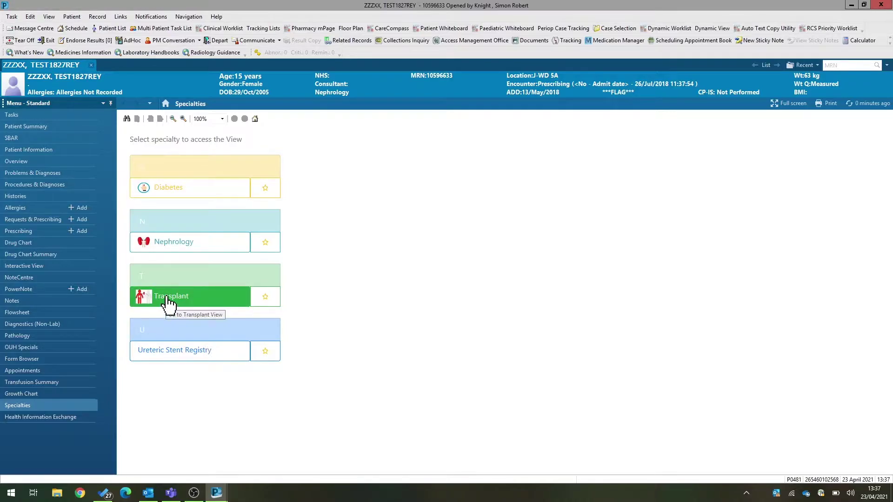
left_click(168, 306)
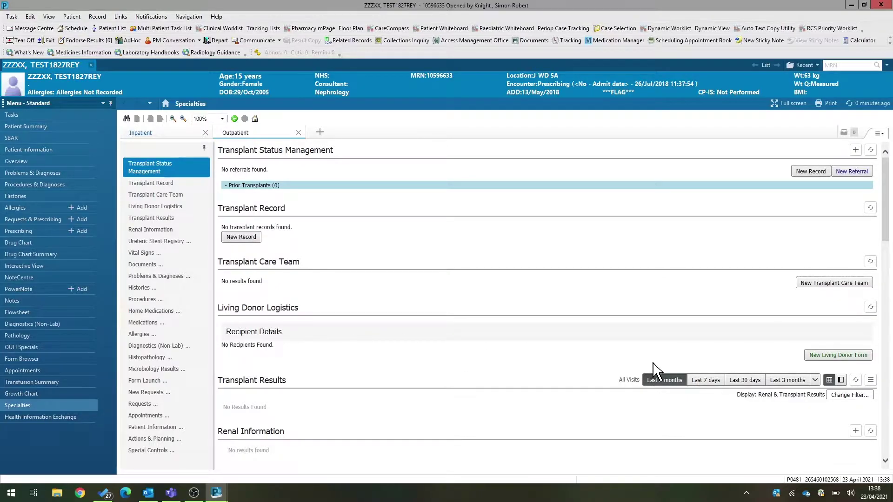
- Start a new Potential Living Donor form: Living related, Parent, with the intended recipient's MRN
left_click(815, 357)
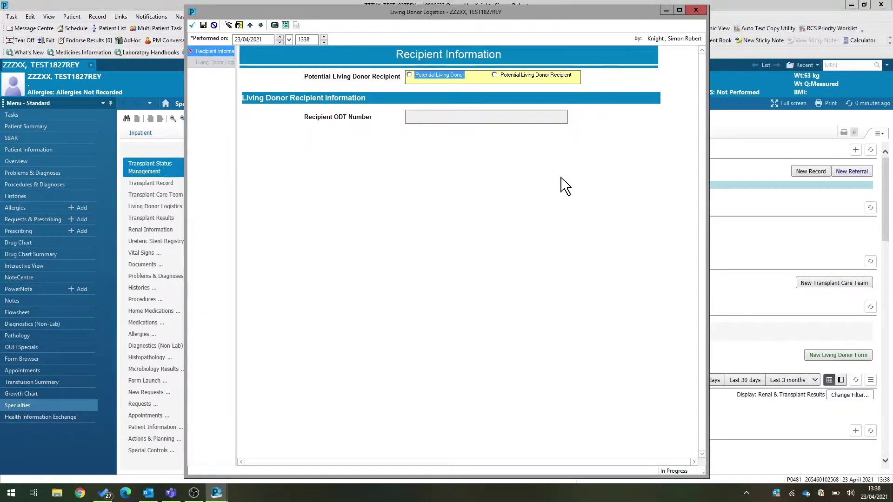
left_click(438, 77)
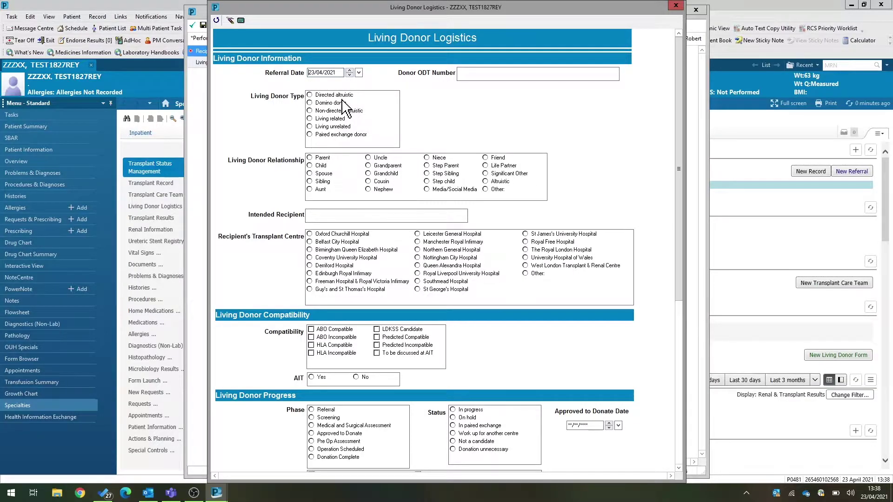
left_click(327, 119)
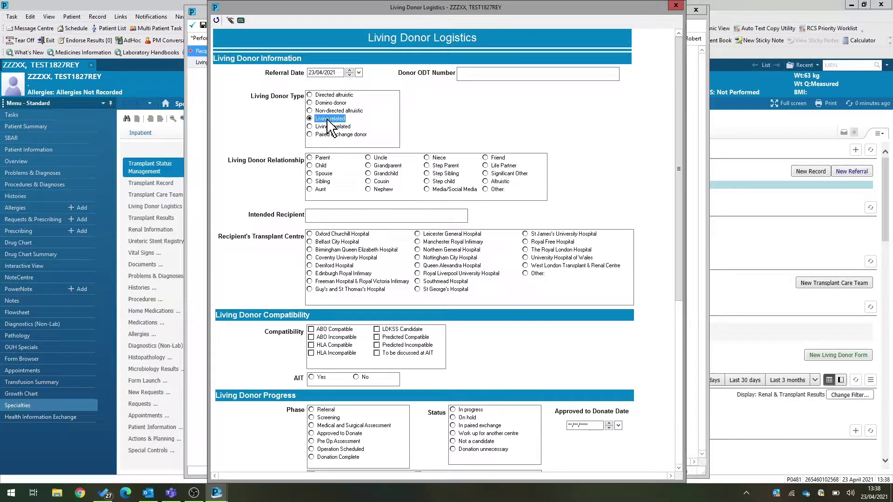
left_click(319, 158)
key("Tab")
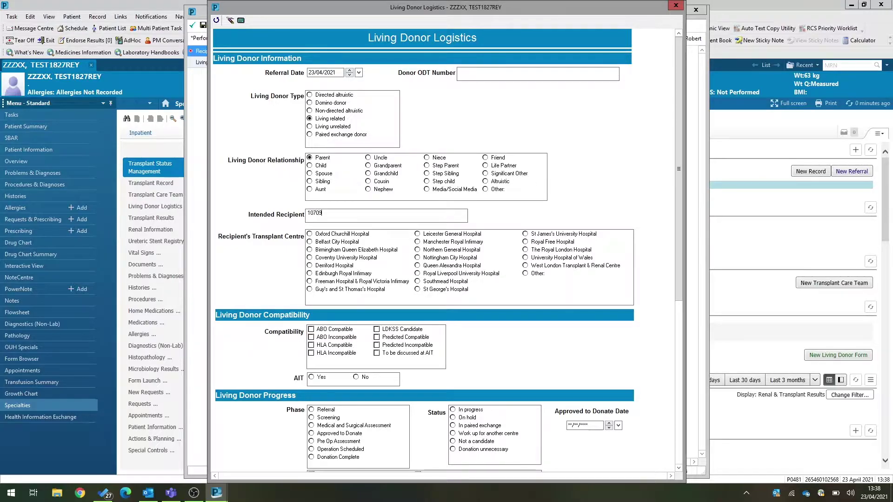
- Set Oxford Churchill Hospital, ABO Compatible, AIT No, Screening phase, In progress, and sign the form
left_click(310, 235)
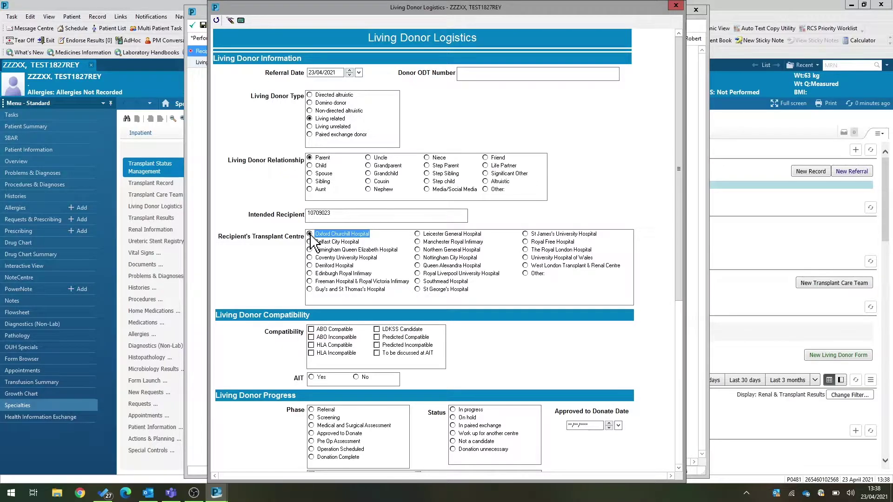
left_click(312, 330)
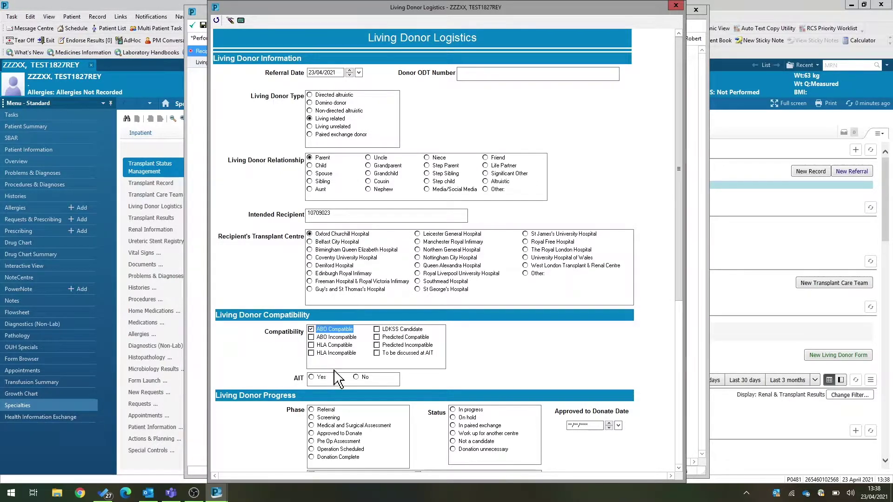
left_click(357, 377)
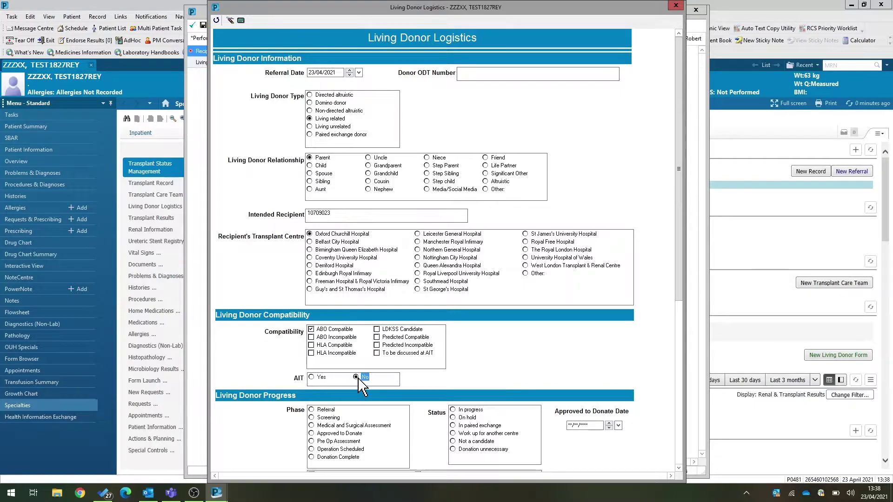
left_click(312, 418)
left_click(454, 410)
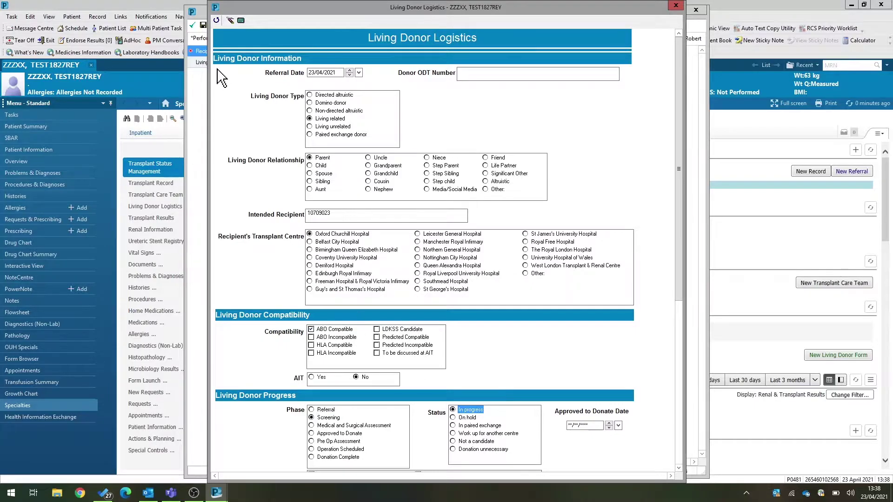
left_click(216, 20)
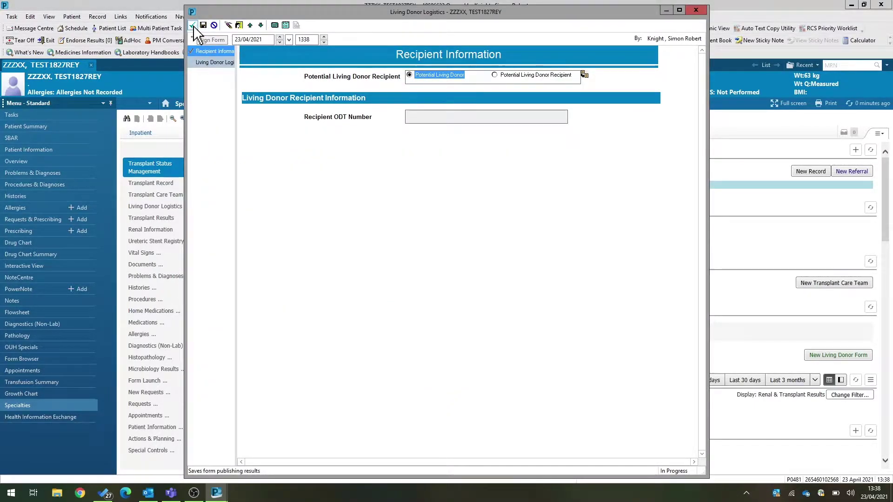
left_click(193, 26)
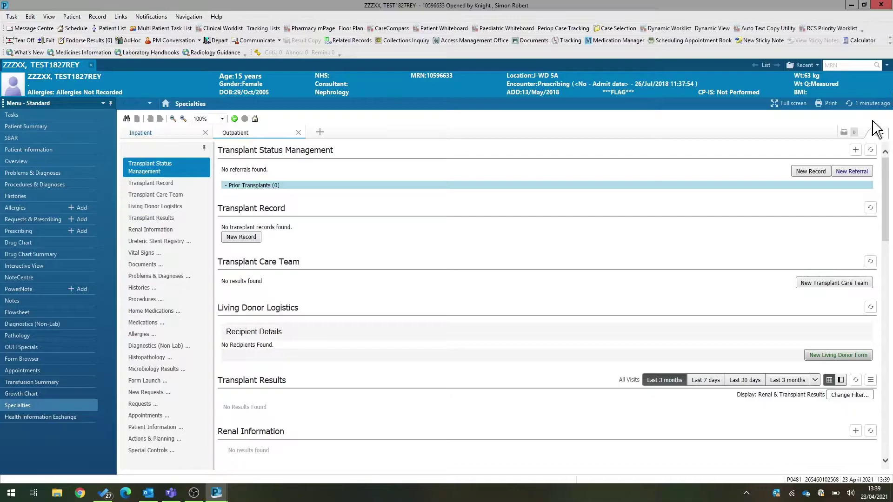
- Refresh the Transplant page to show recipient details: Living related, Parent, Oxford Churchill, Screening, In progress
left_click(855, 104)
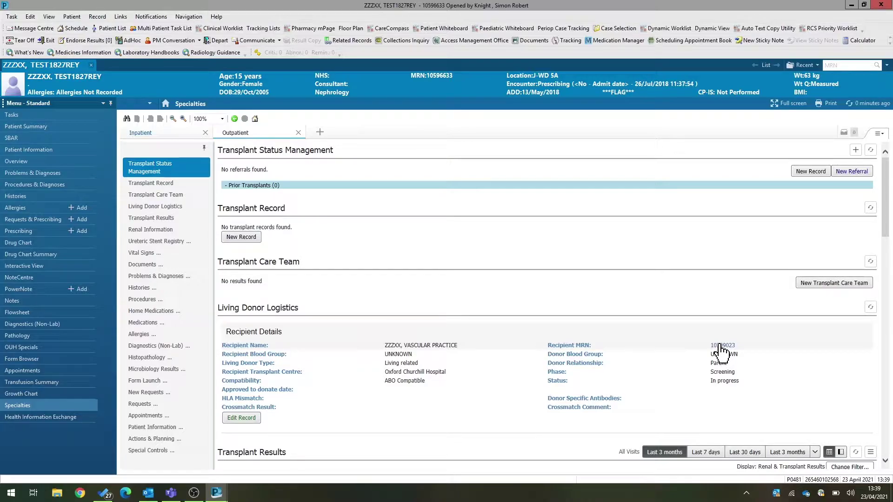
left_click(720, 346)
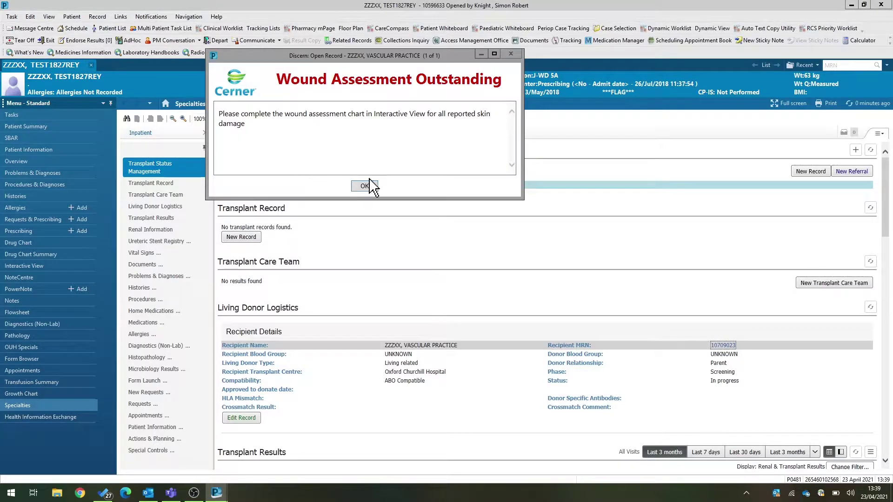
left_click(372, 185)
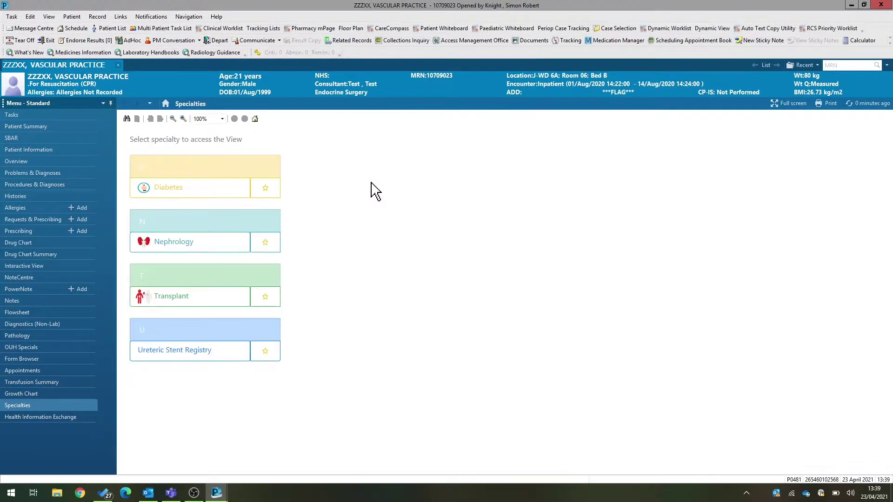
left_click(180, 297)
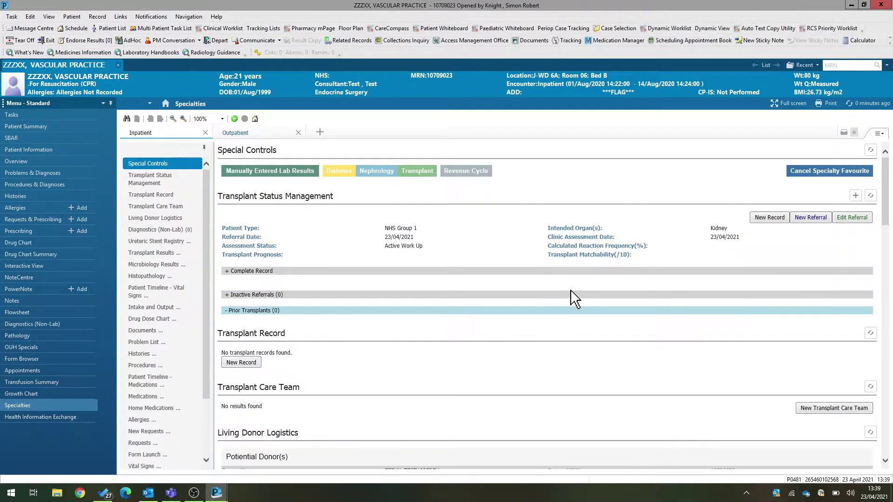
left_click_drag(888, 204, 889, 231)
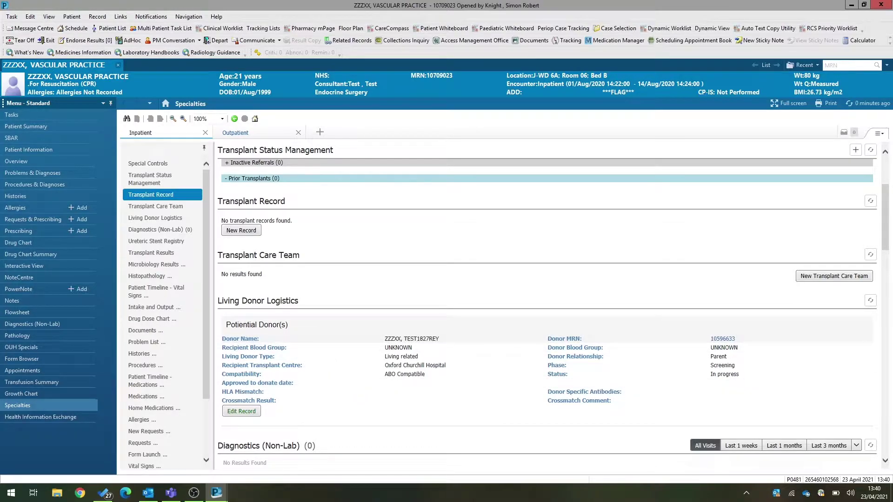
scroll(256, 344, "down", 3)
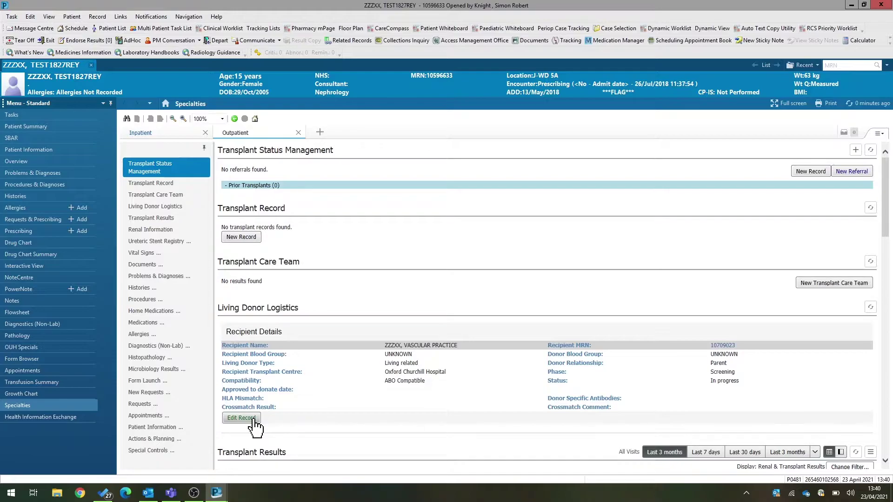
- Reopen the living donor form, set Phase to Medical and Surgical Assessment, and sign it
left_click(241, 417)
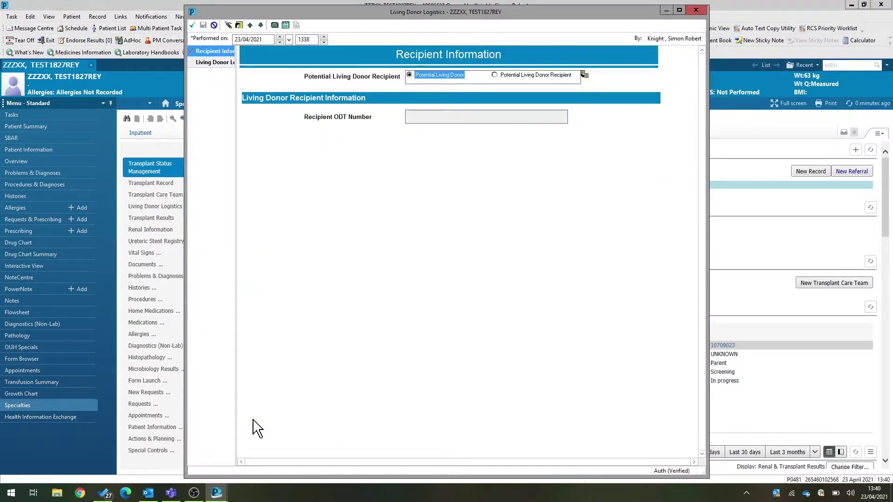
left_click(214, 62)
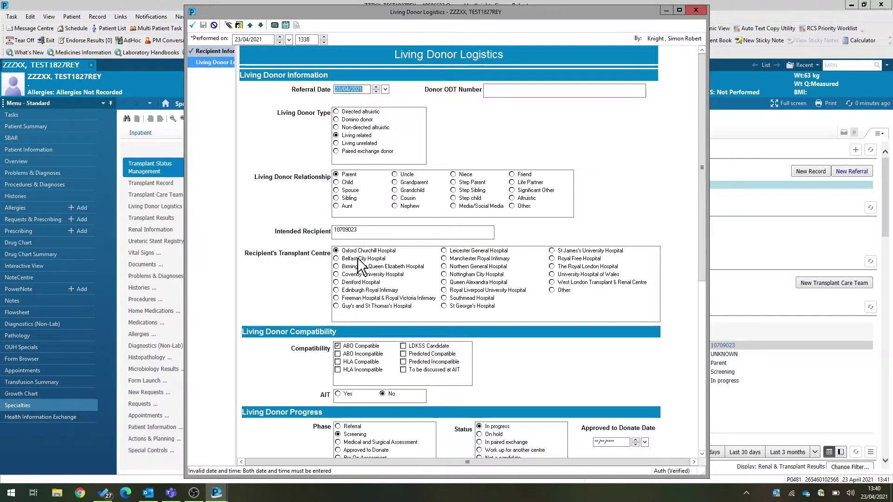
scroll(705, 281, "down", 1)
scroll(705, 282, "down", 5)
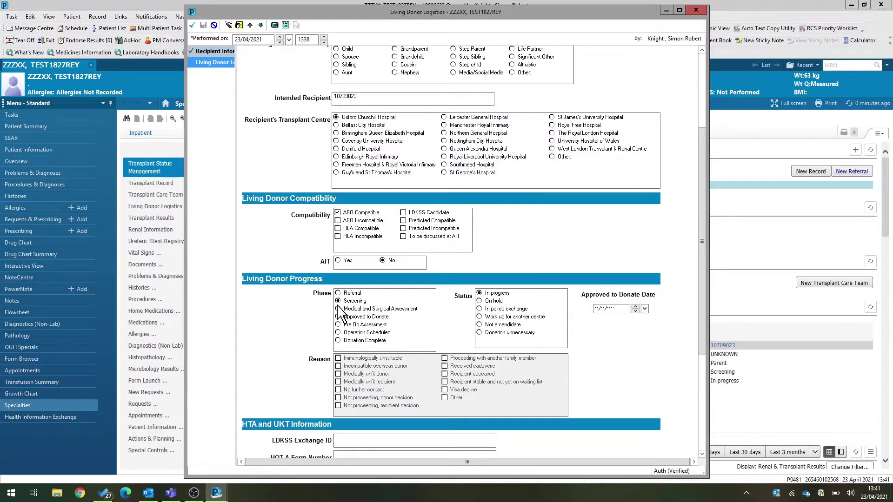
left_click(338, 309)
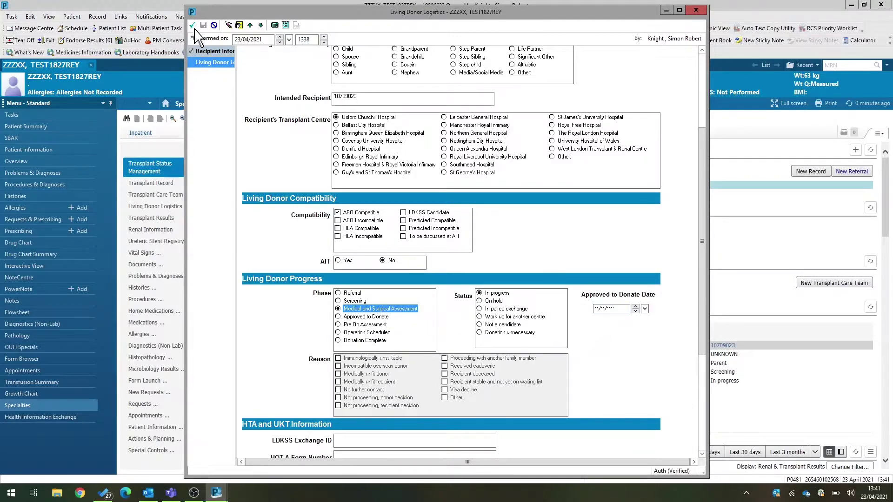
left_click(193, 27)
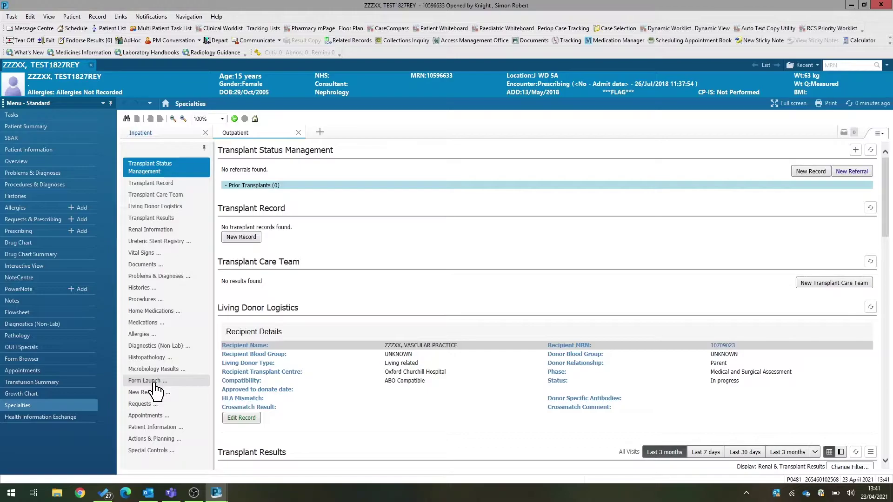
- Launch a new Live Donor Assessment form and set the clinic date to 23/04/2021
left_click(154, 382)
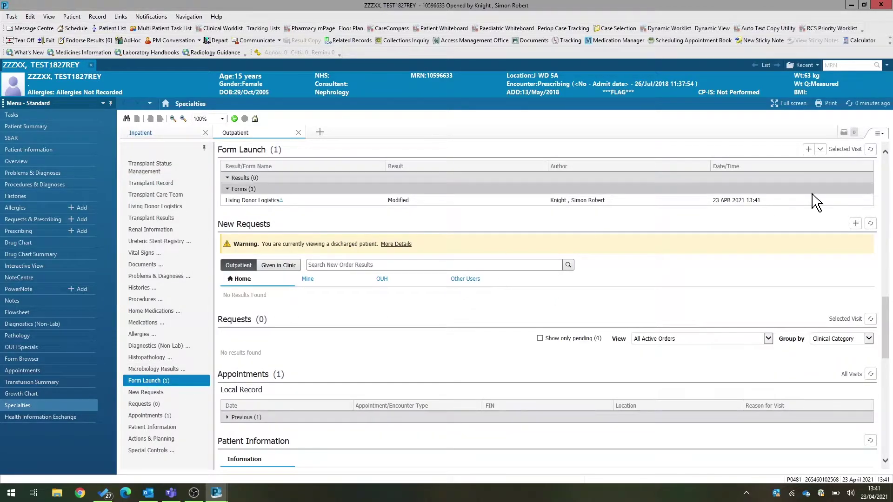
left_click(820, 150)
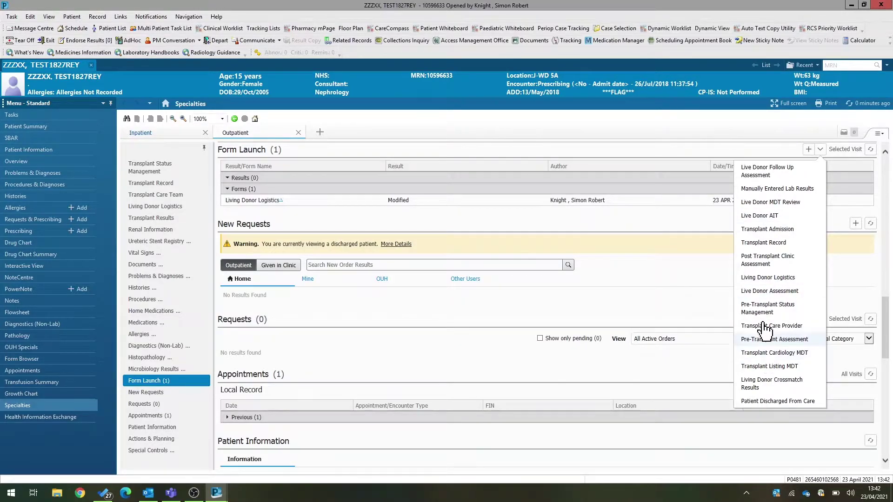
left_click(762, 292)
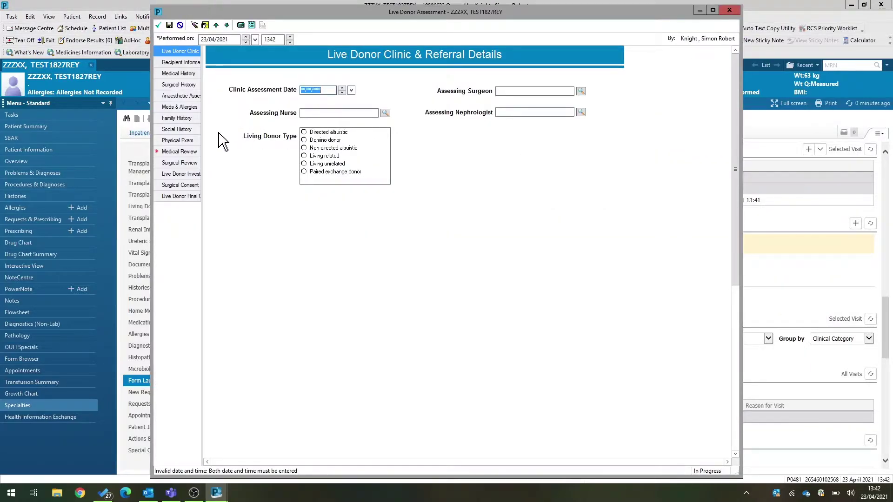
left_click_drag(203, 132, 226, 134)
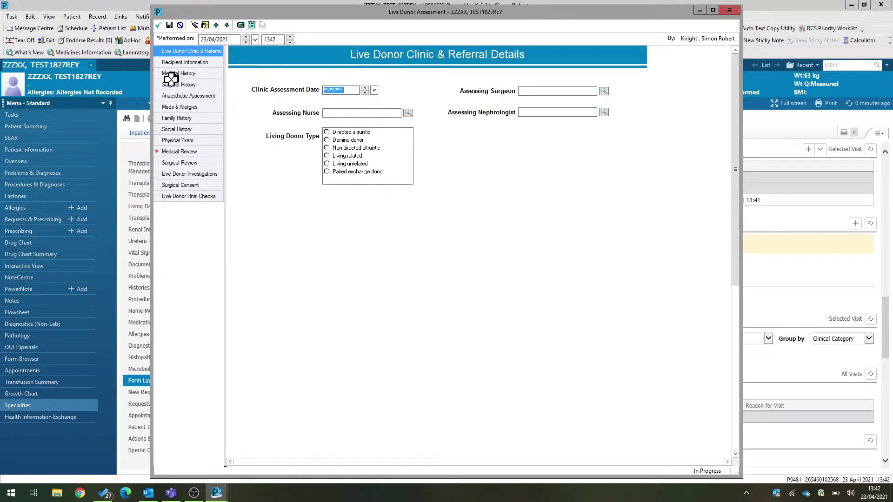
key("t")
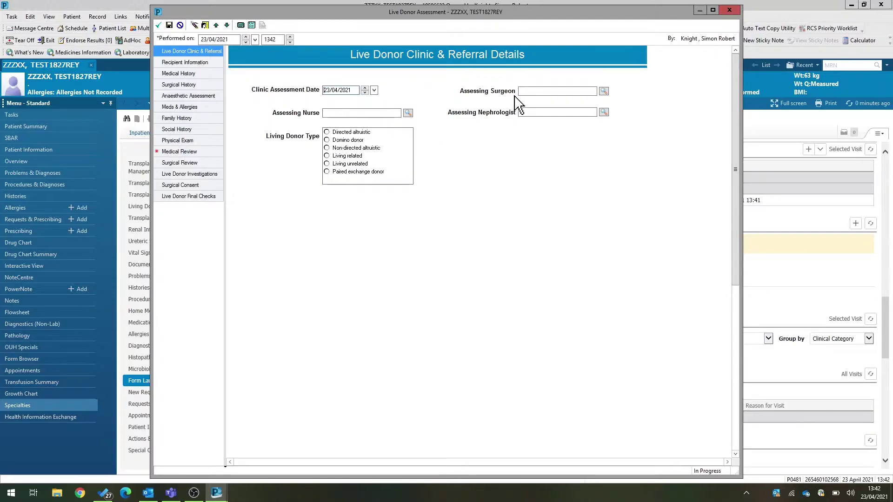
- Fill in the consultant transplant surgeon and the nephrologist as assessing clinicians
left_click(523, 91)
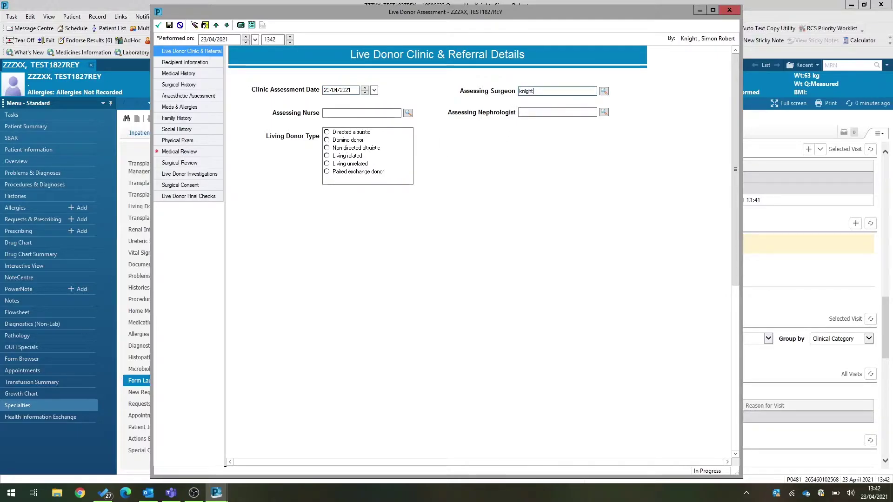
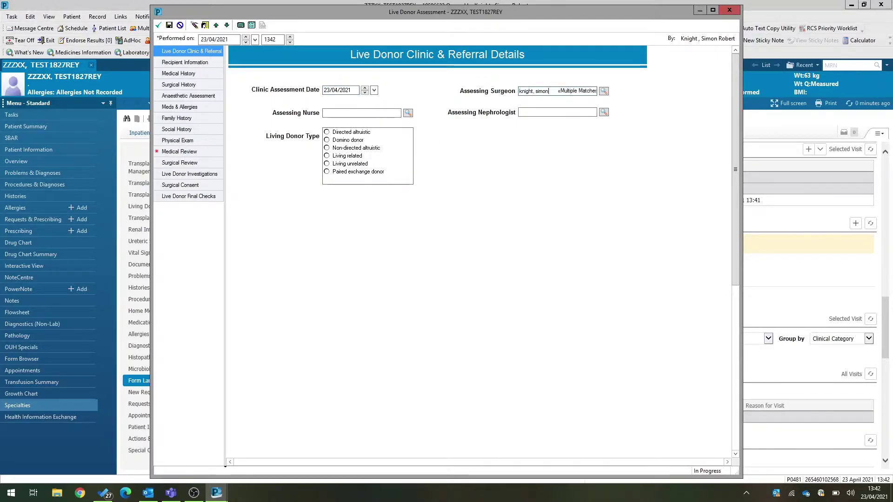
left_click(604, 91)
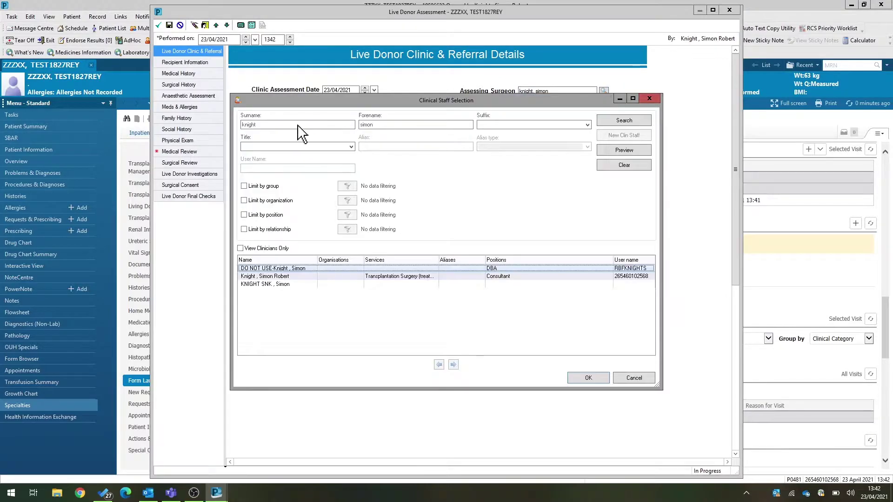
left_click(278, 277)
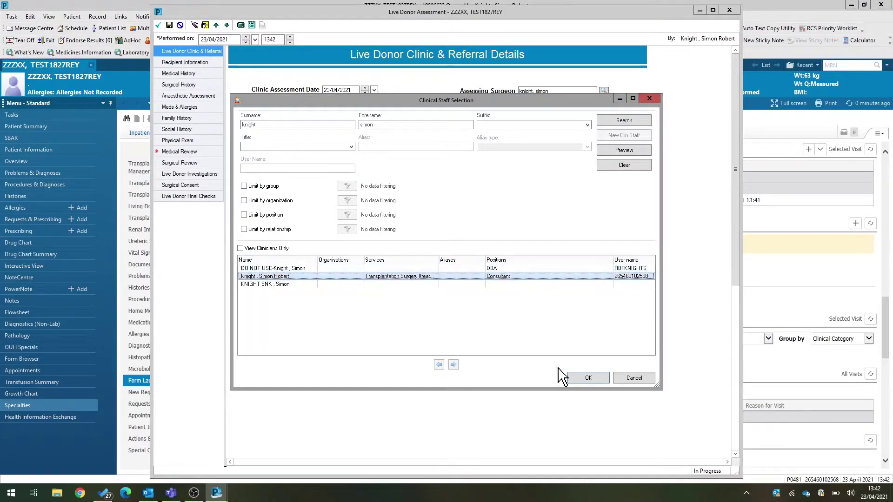
left_click(591, 382)
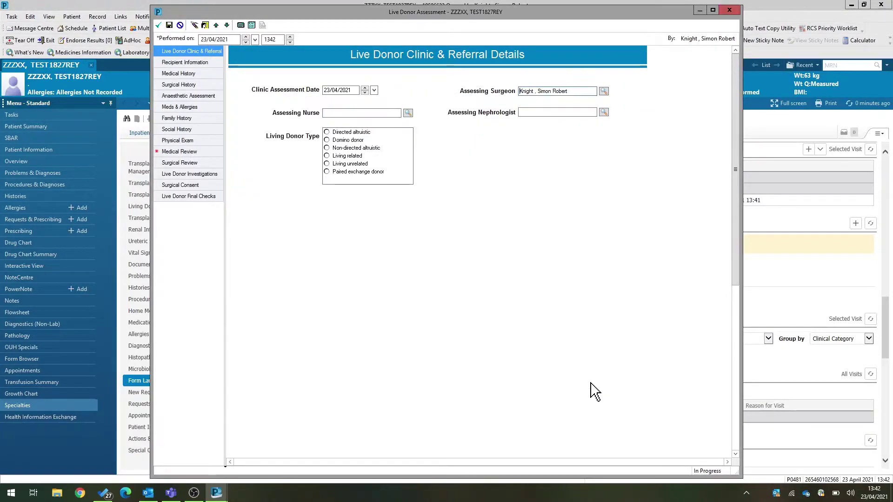
left_click(518, 114)
type("mason")
key("Return")
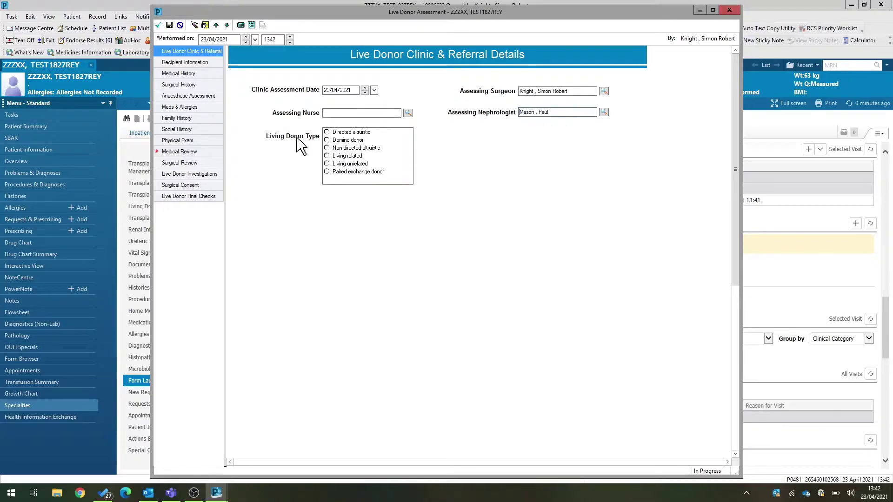
- Select the specialist nurse practitioner as assessing nurse and set donor type to Living related
left_click(328, 113)
type("hay")
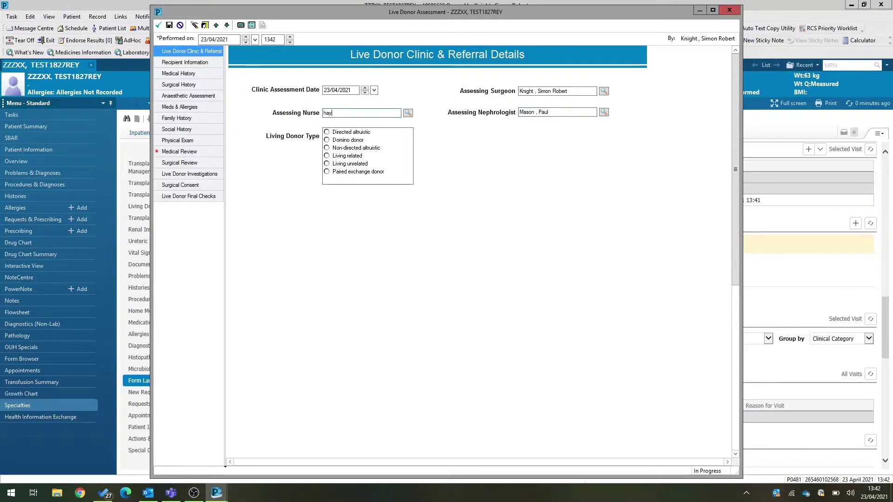
type("ward")
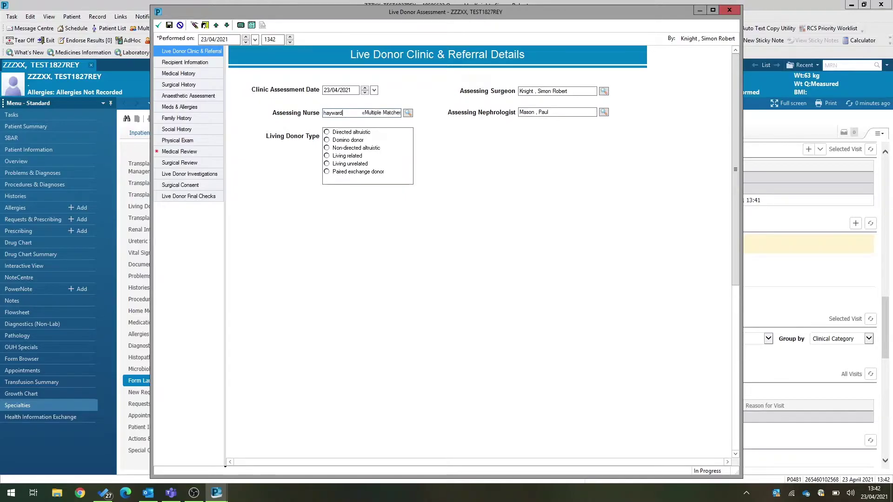
left_click(408, 113)
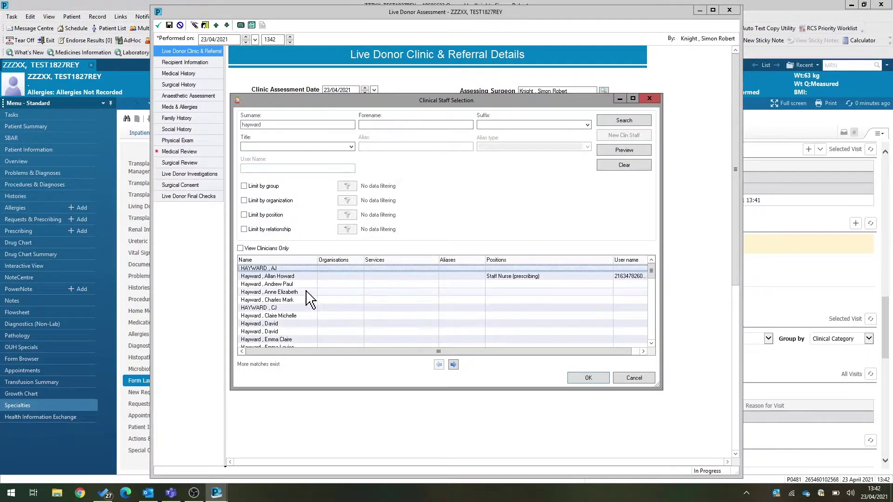
left_click(279, 308)
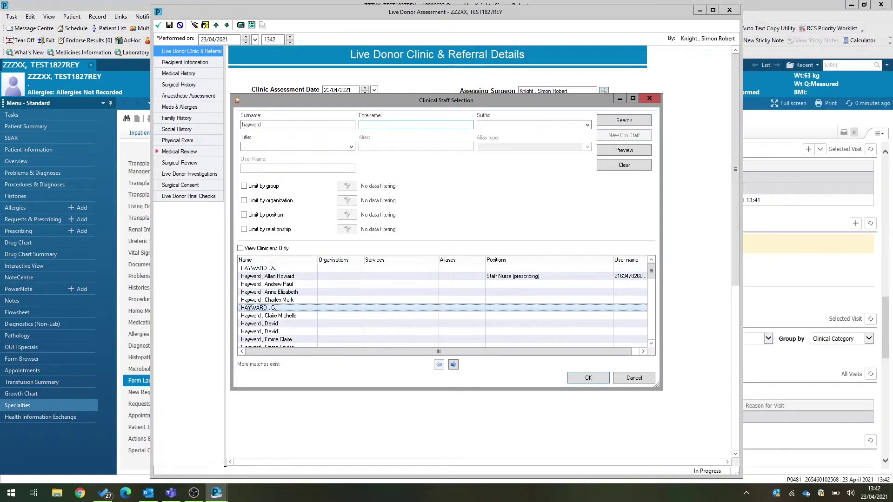
type("n")
left_click(607, 121)
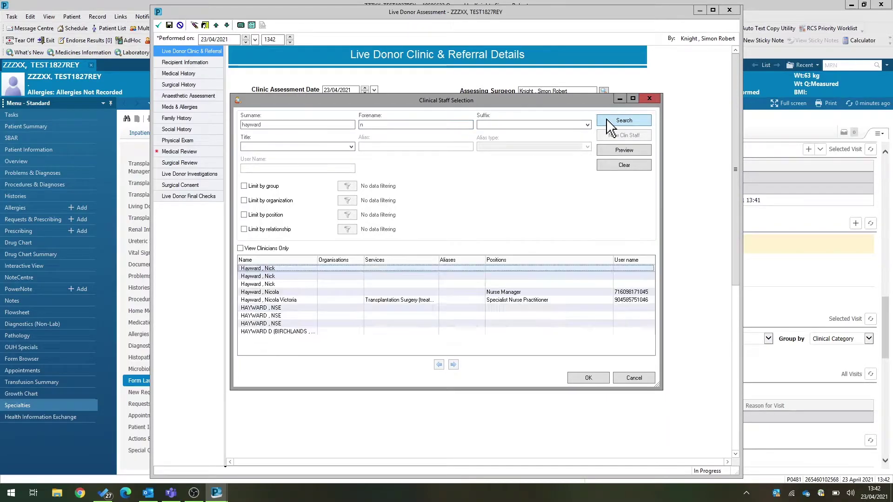
left_click(308, 302)
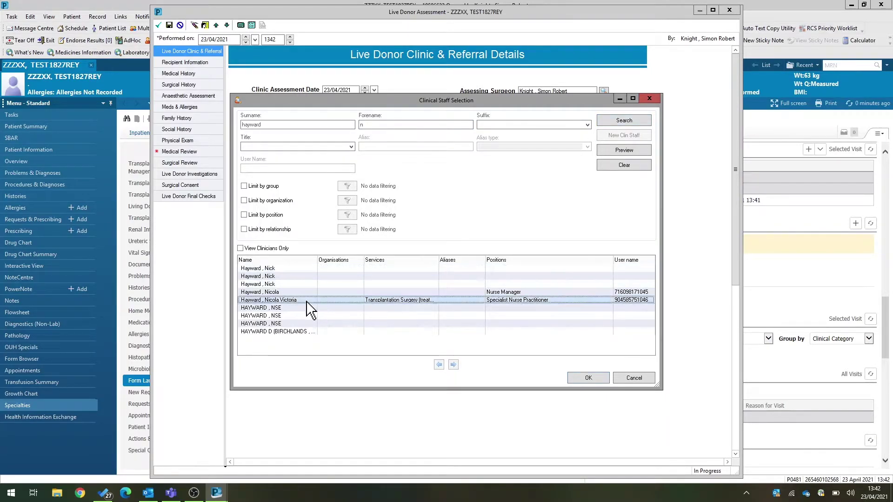
left_click(576, 381)
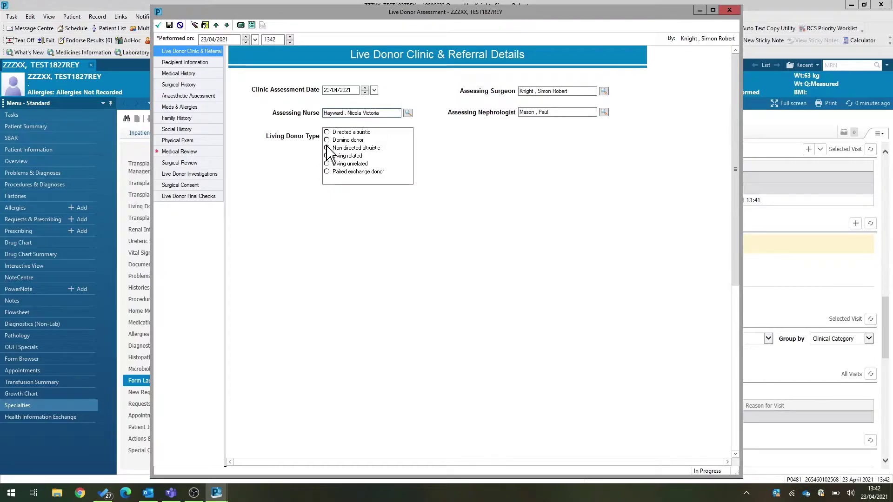
left_click(347, 157)
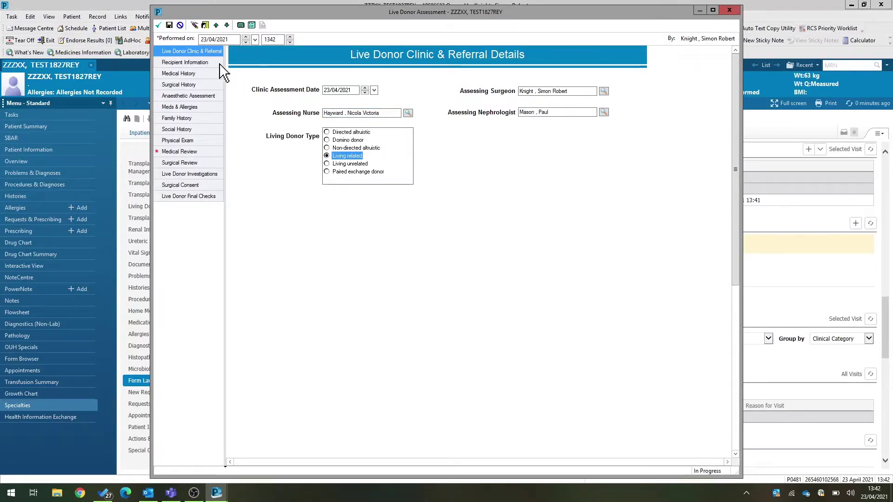
- Record Yes for donation discussed with recipient, then step through history sections to Meds & Allergies
left_click(183, 63)
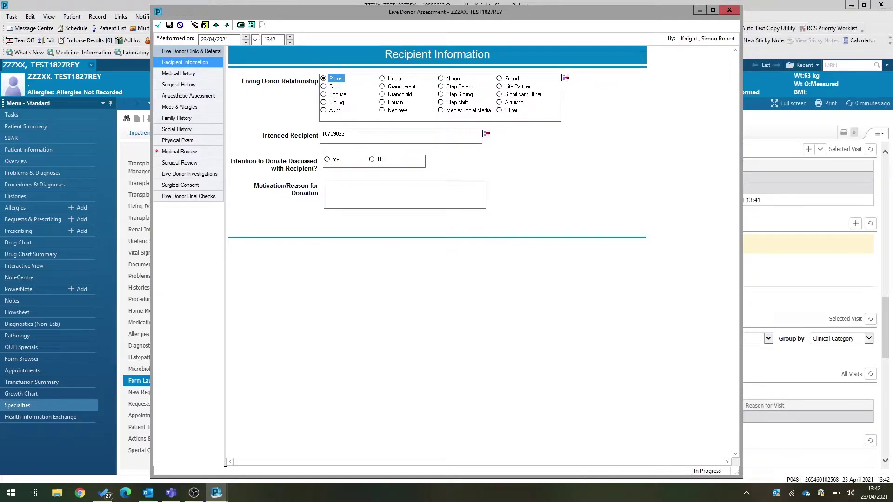
left_click(333, 161)
left_click(168, 74)
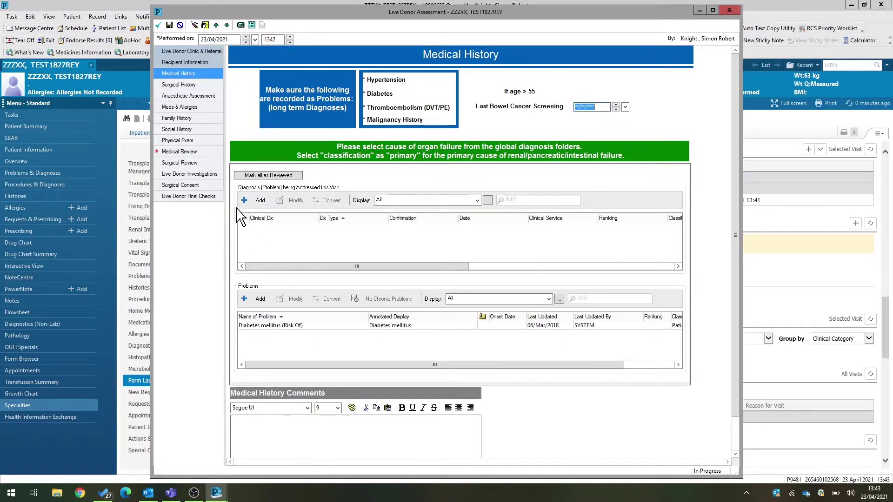
left_click(197, 85)
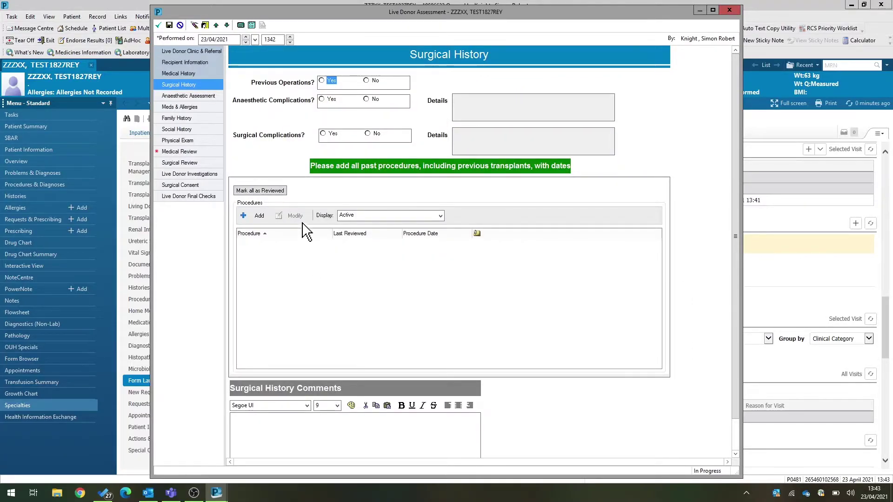
left_click(188, 97)
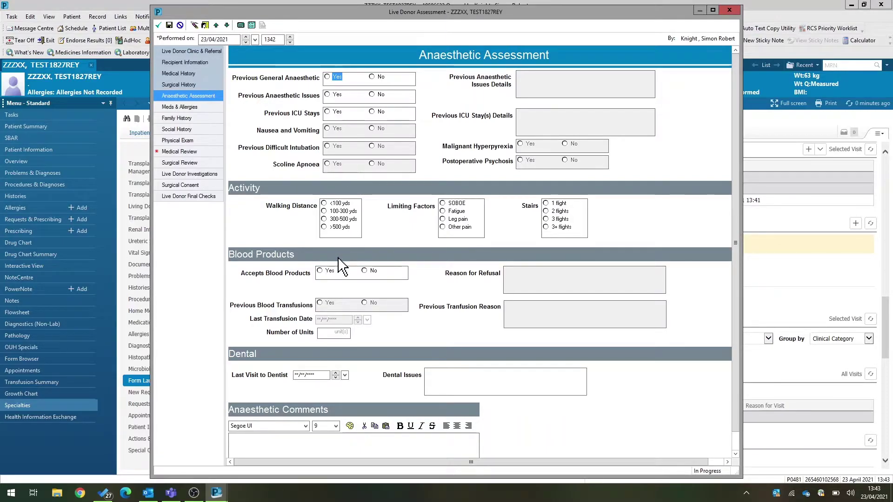
left_click(194, 107)
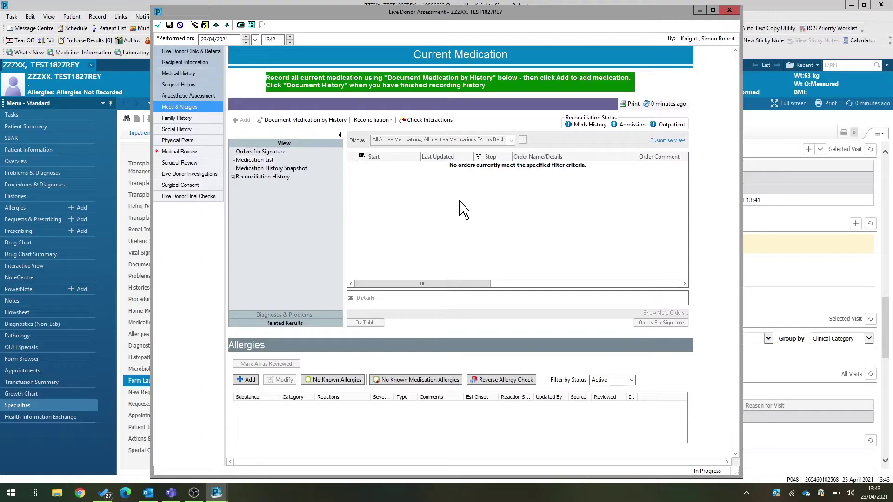
- Document Paracetamol 1,000 mg oral four times daily and record No Known Medication Allergies
left_click(278, 120)
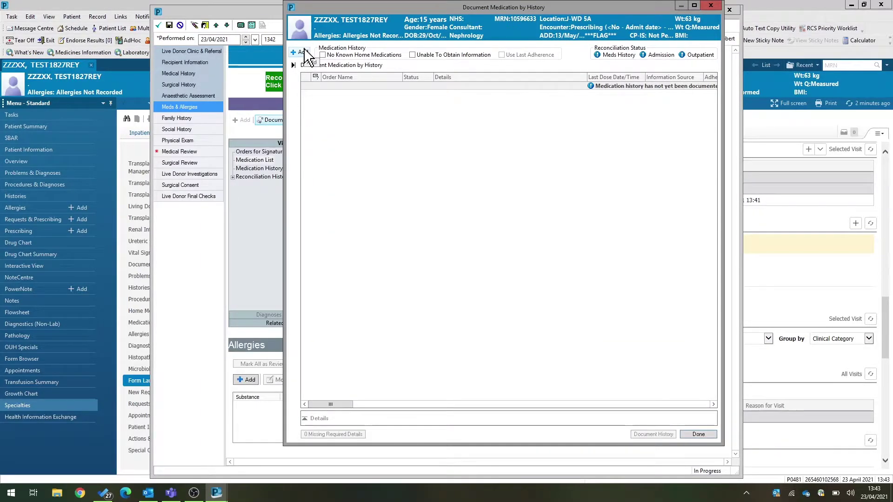
left_click(303, 51)
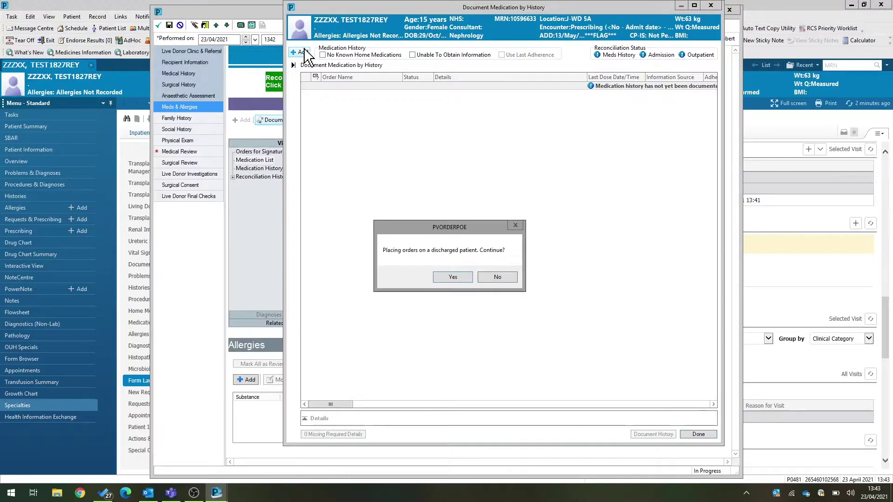
left_click(454, 278)
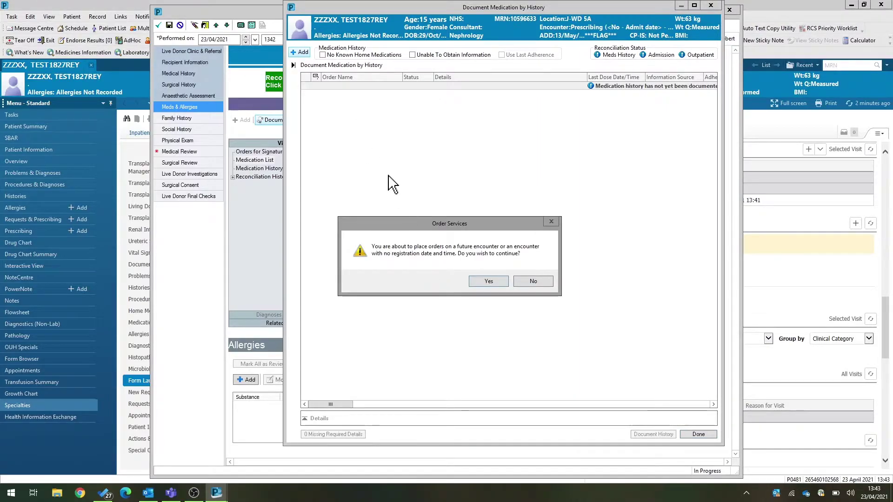
left_click(474, 280)
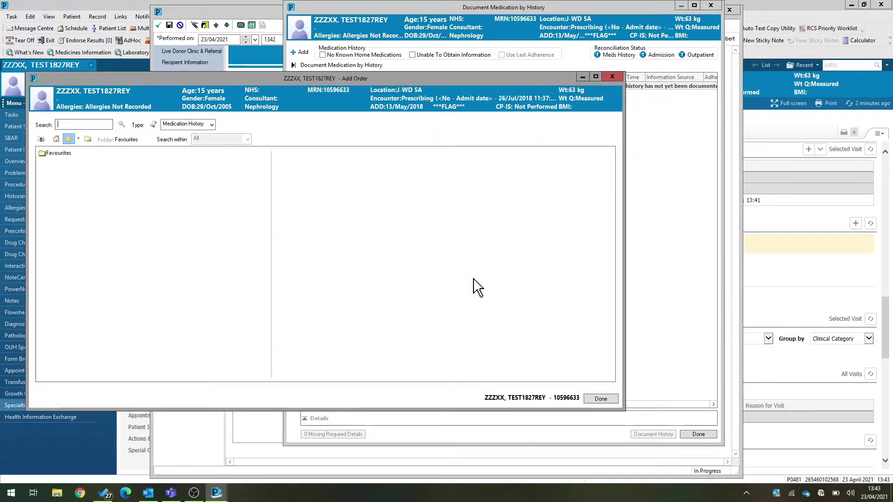
type("paraceta")
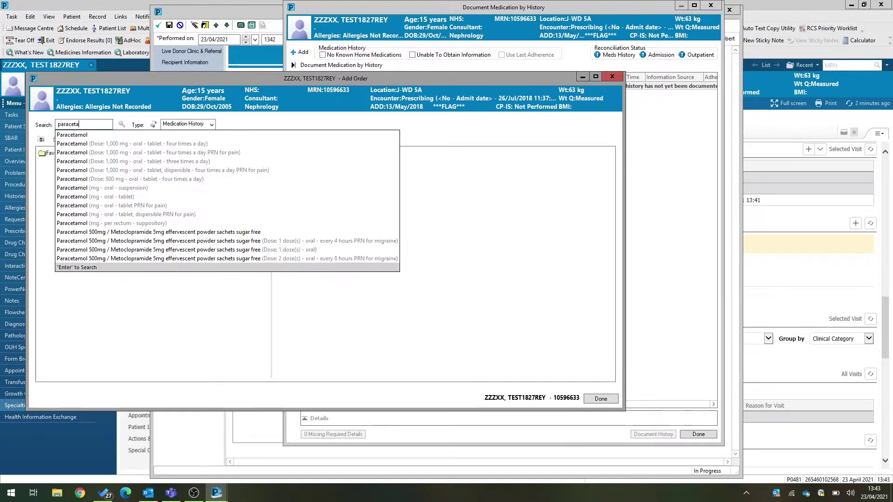
left_click(157, 144)
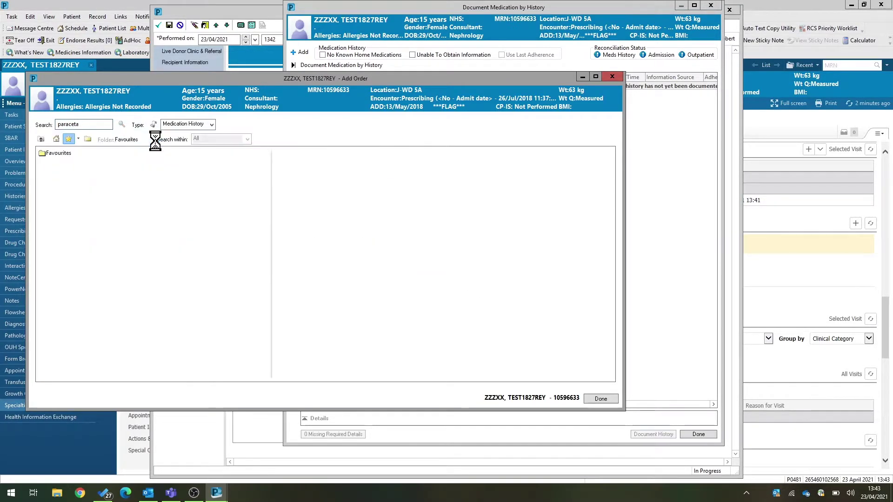
left_click(601, 400)
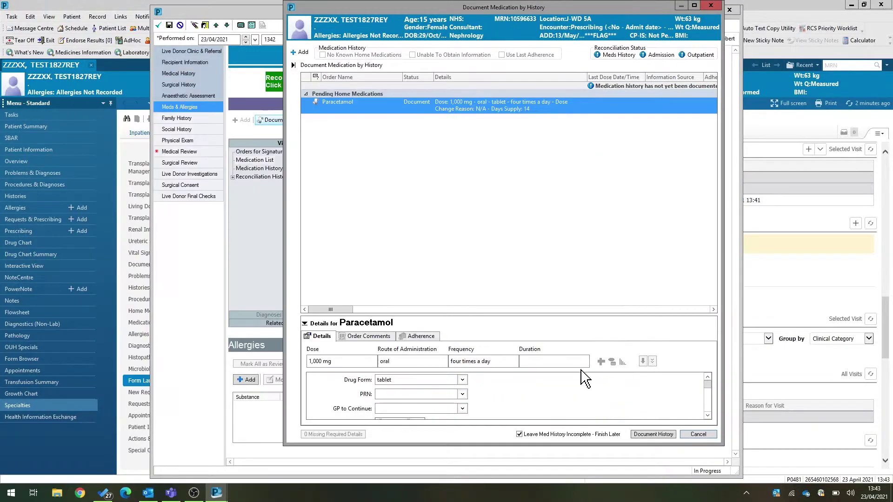
left_click(643, 433)
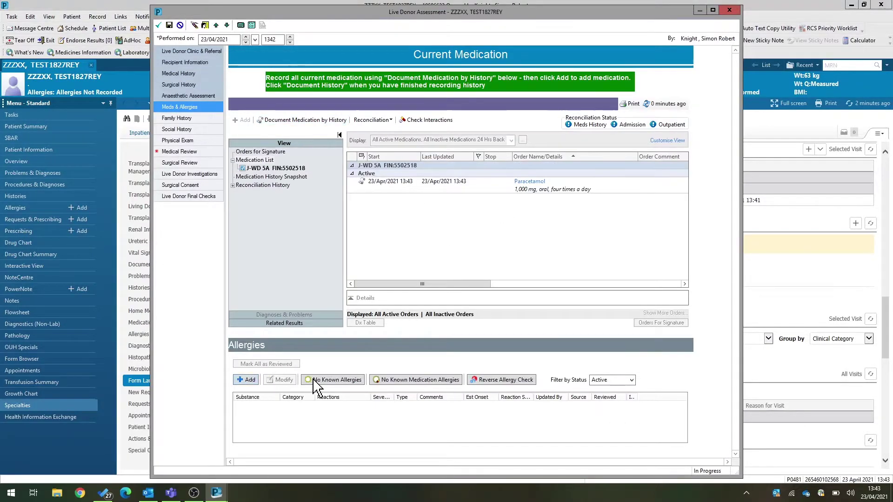
left_click(394, 380)
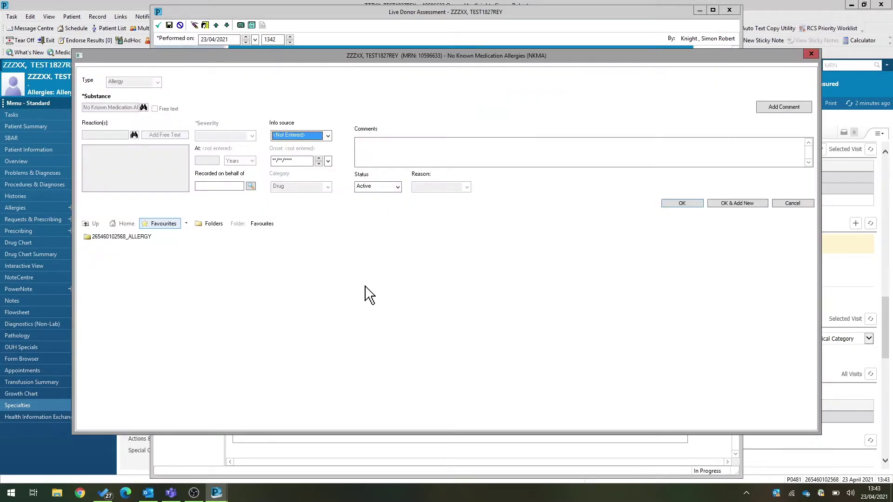
left_click(679, 204)
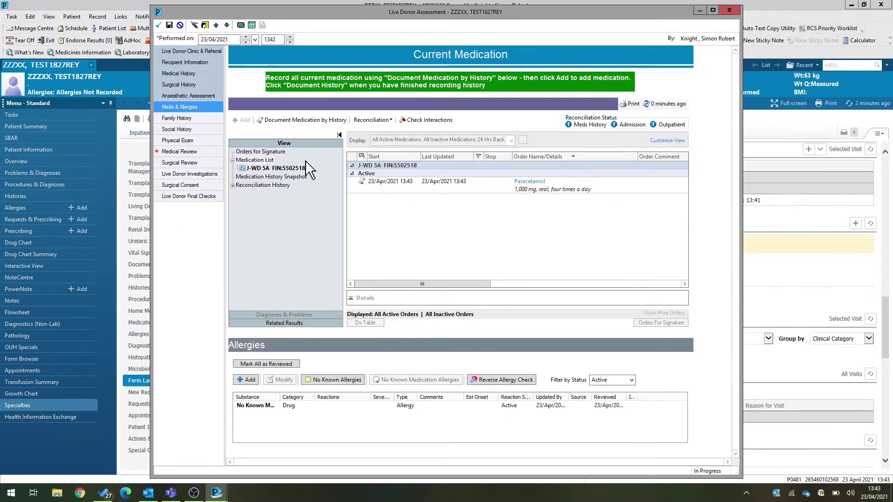
- Step through Family History, Social History and Physical Exam (weight 63 kg) to Medical Review
left_click(179, 118)
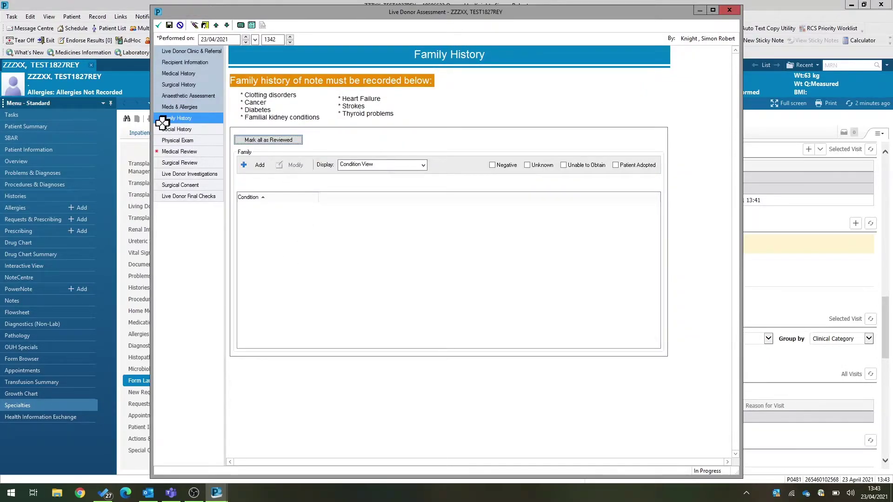
left_click(171, 129)
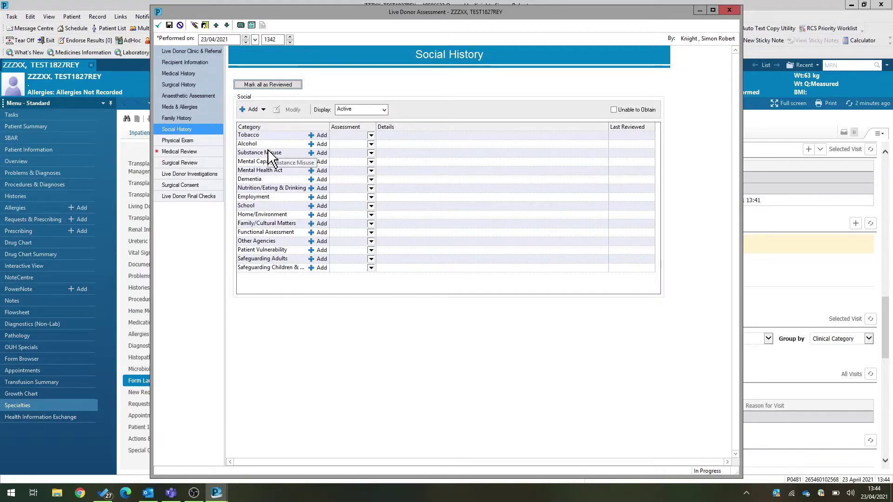
left_click(189, 141)
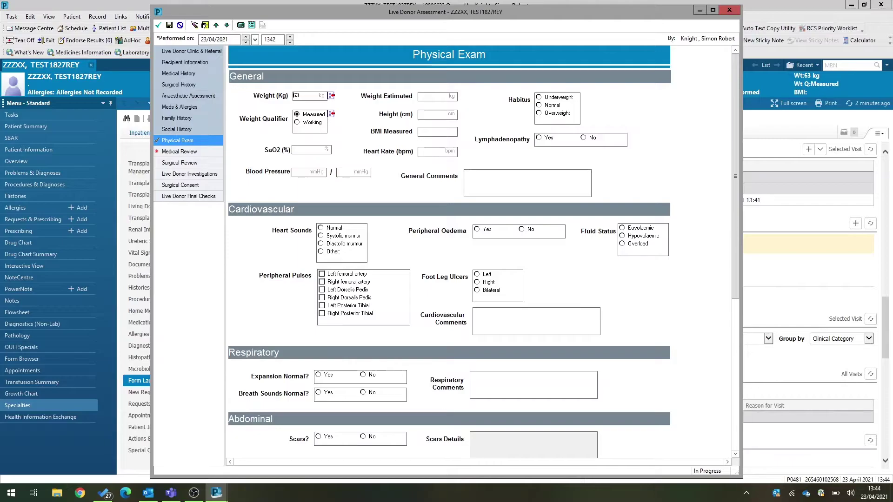
left_click(204, 153)
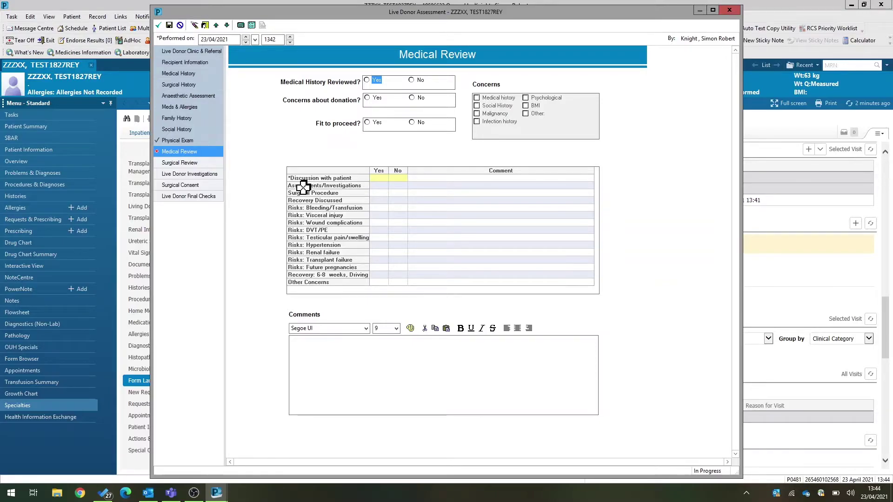
- Show the Surgical Review section with its fitness questions and risks discussion checklist
left_click(192, 165)
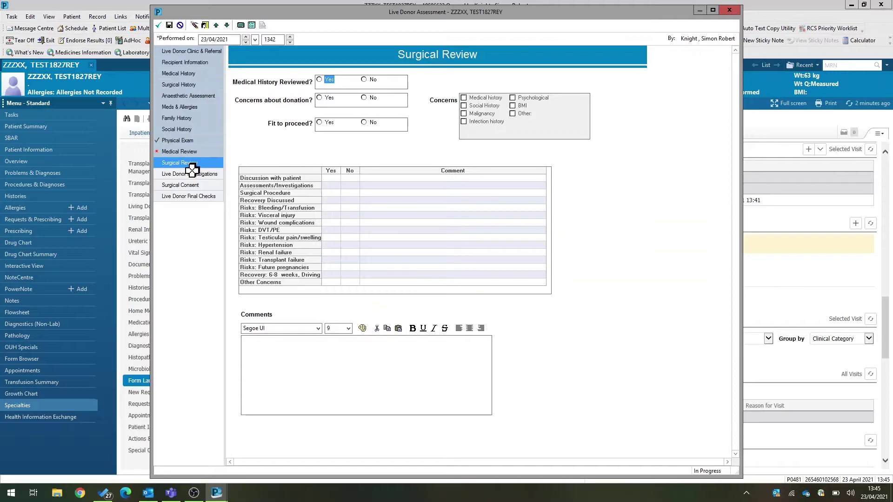
- Step through the Live Donor Investigations, Surgical Consent and Live Donor Final Checks sections
left_click(183, 166)
left_click(183, 173)
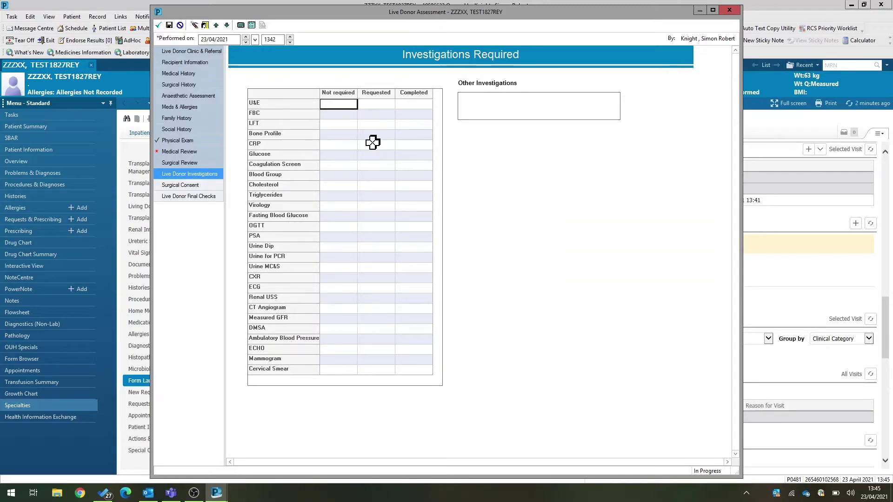
left_click(200, 185)
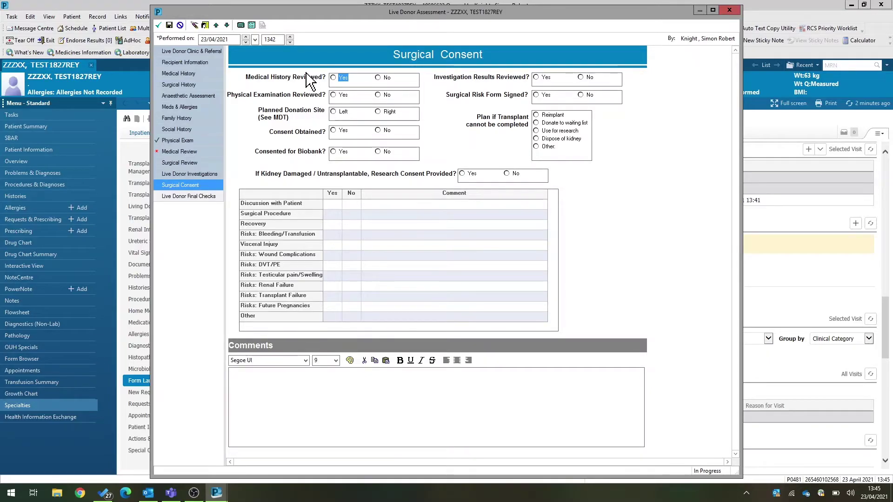
left_click(189, 197)
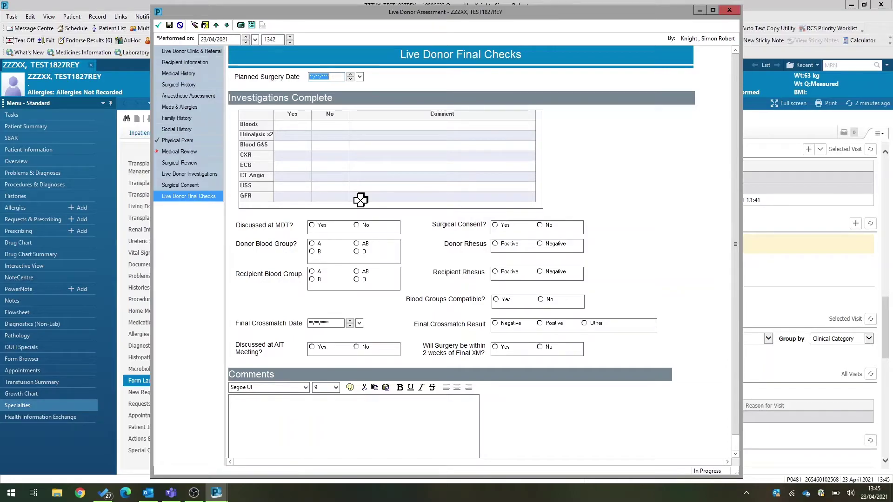
- Attempt to sign, then answer Yes for the required Discussion with patient item
left_click(159, 26)
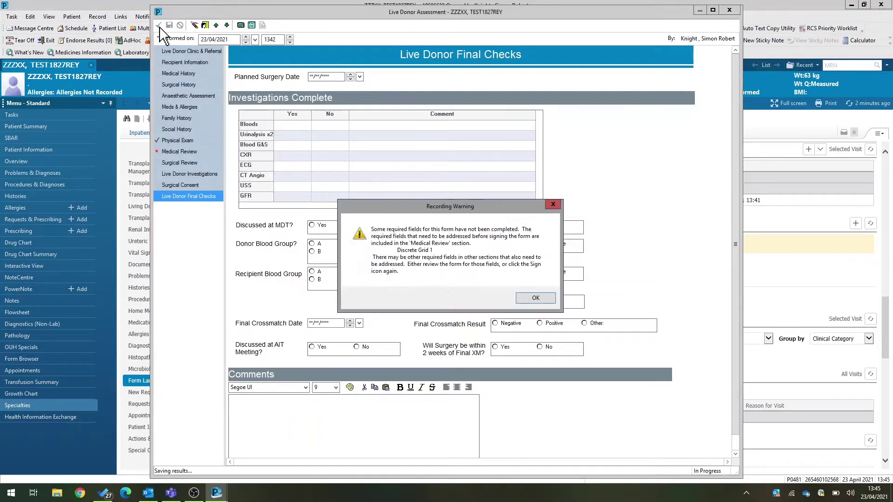
left_click(544, 300)
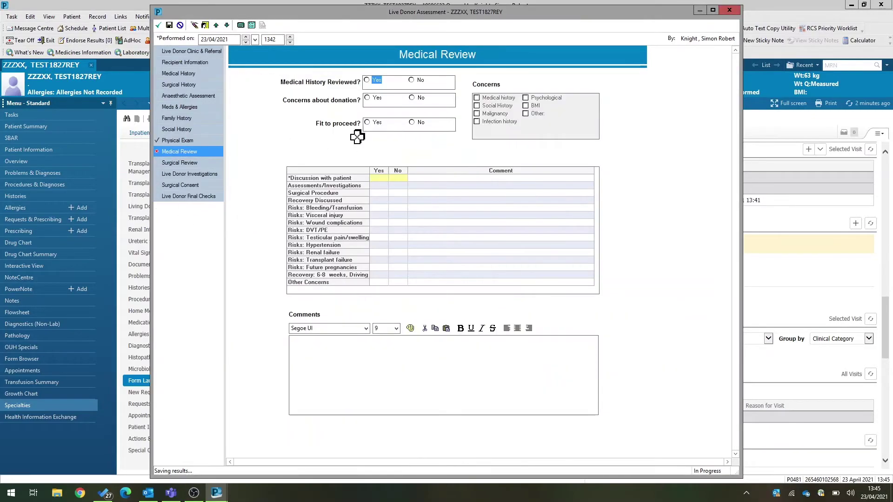
left_click(379, 178)
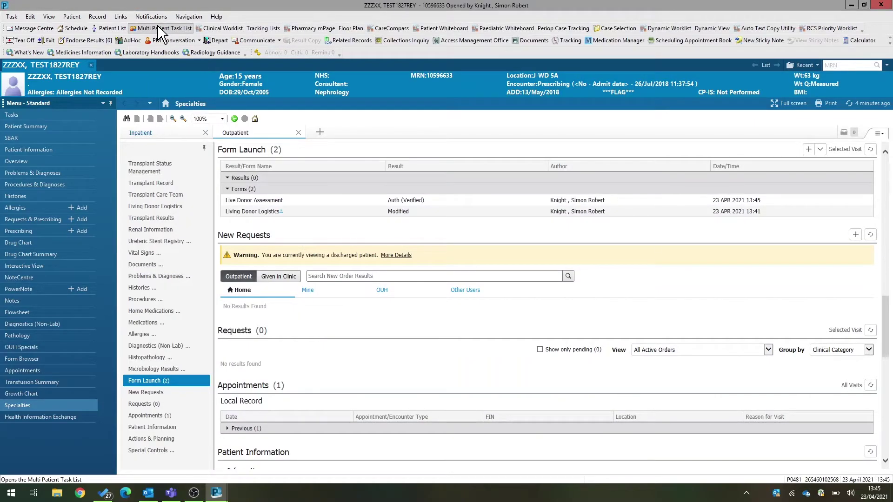
- Refresh the chart and select the signed Live Donor Assessment in Form Launch
left_click(861, 106)
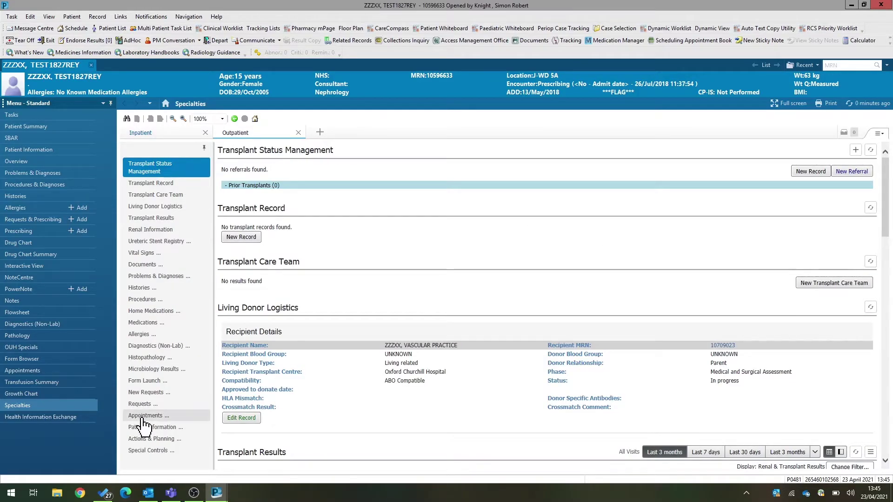
left_click(145, 382)
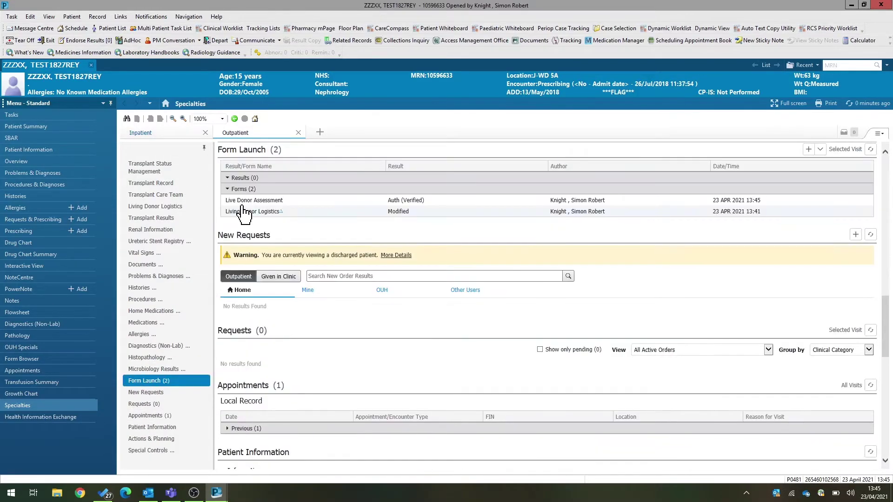
left_click(271, 201)
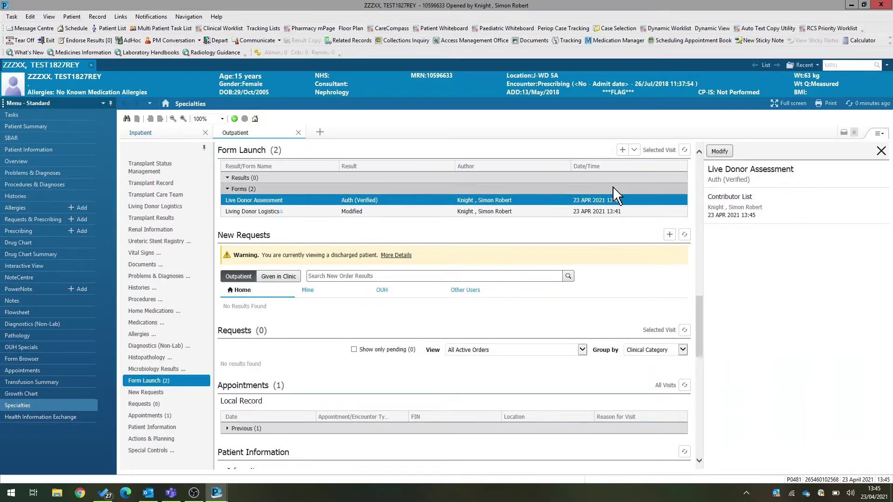
- Reopen the Live Donor Assessment for review, then close it without changes
left_click(719, 152)
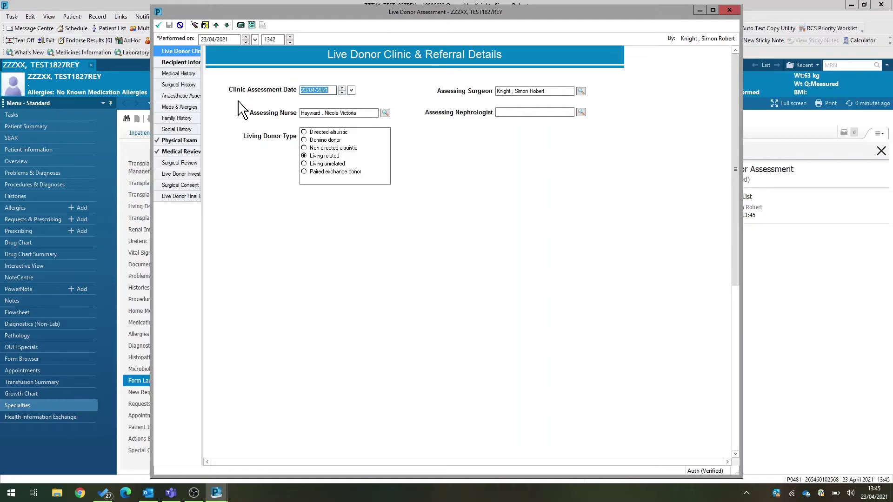
left_click(729, 9)
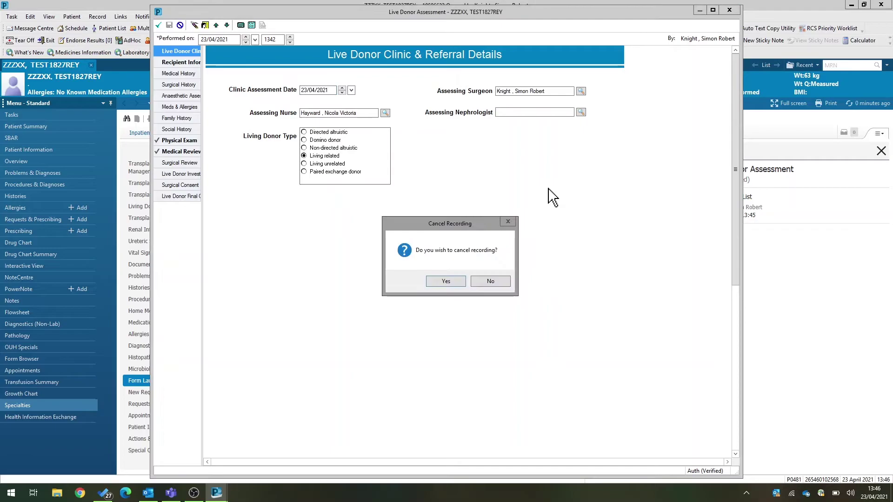
left_click(439, 284)
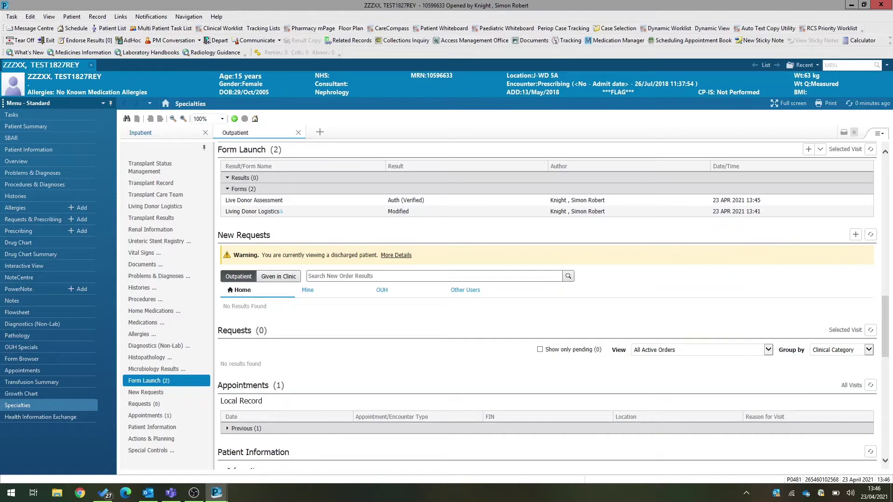
- Start a new Live Donor AIT form with meeting number 1 dated 23/04/2021
left_click(820, 150)
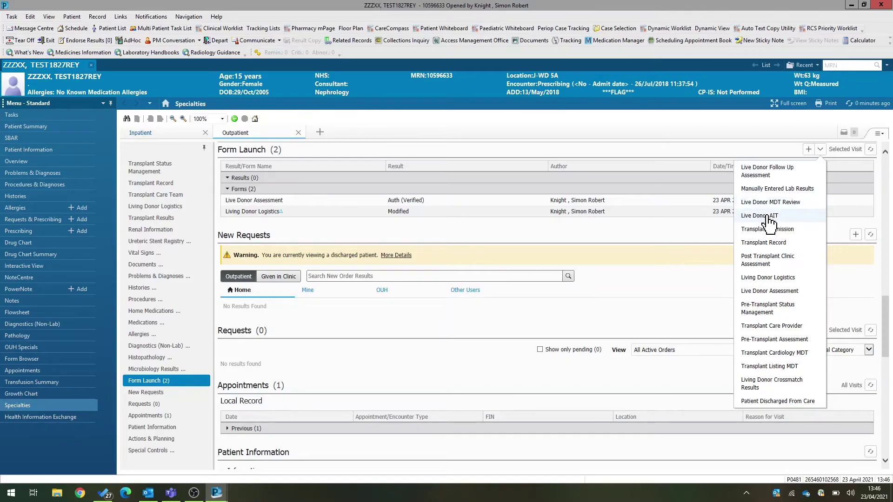
left_click(770, 218)
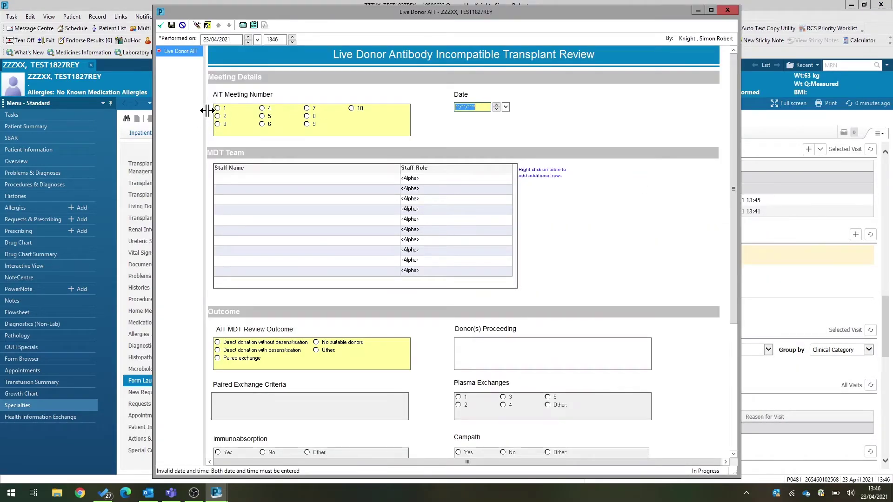
left_click(218, 109)
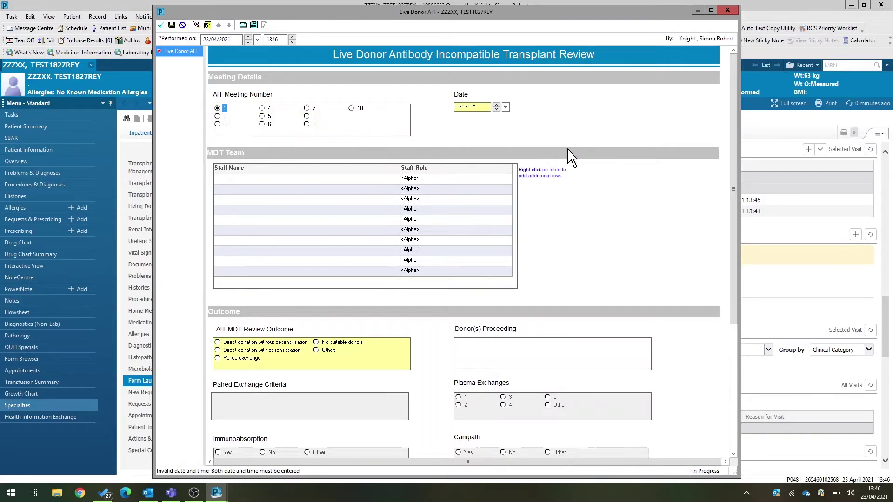
left_click(470, 107)
key("t")
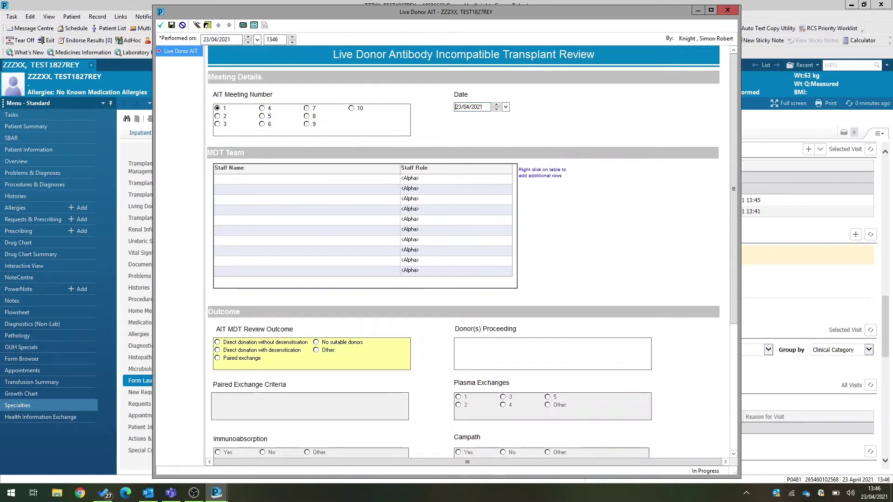
- Add two MDT staff members by name lookup in Clinical Staff Selection
left_click(230, 182)
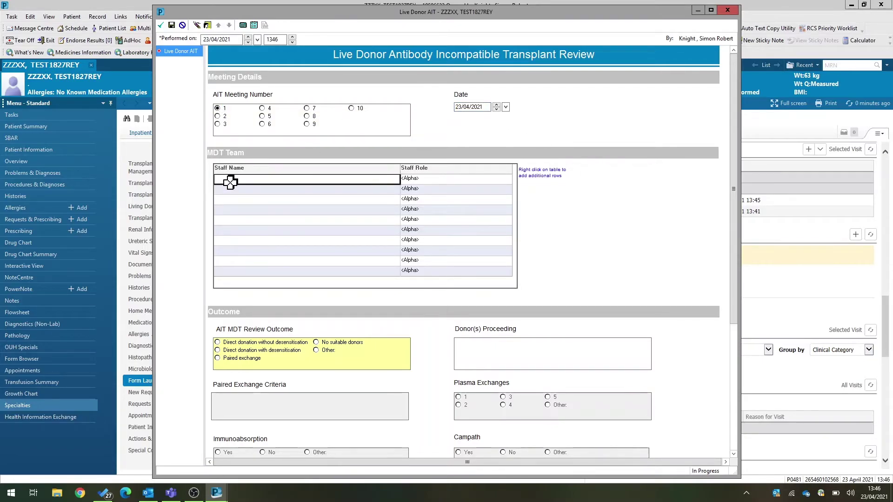
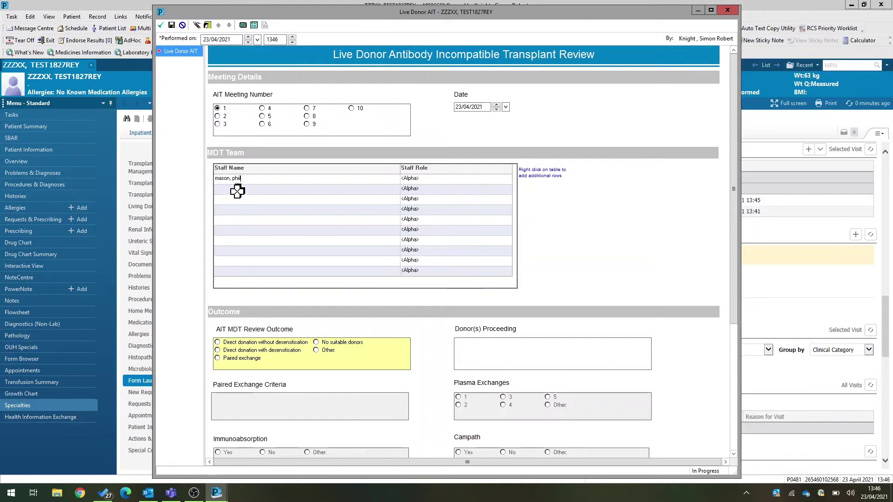
key("Return")
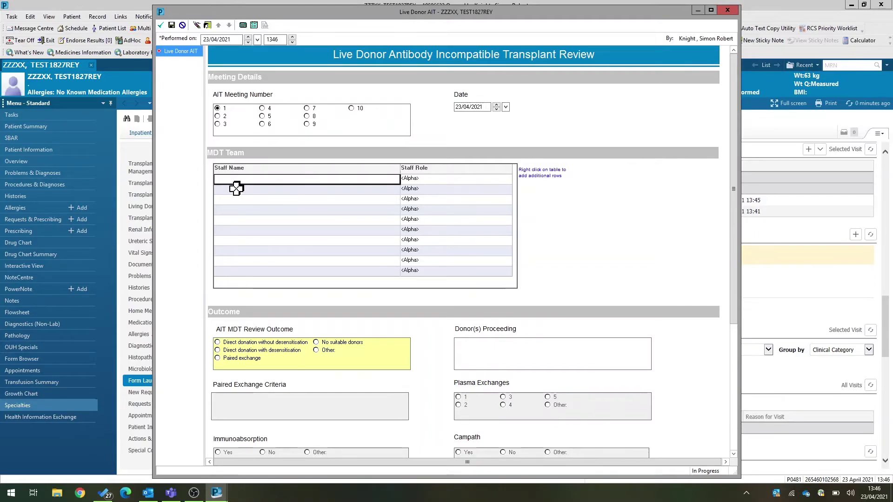
type("Mason, Ph")
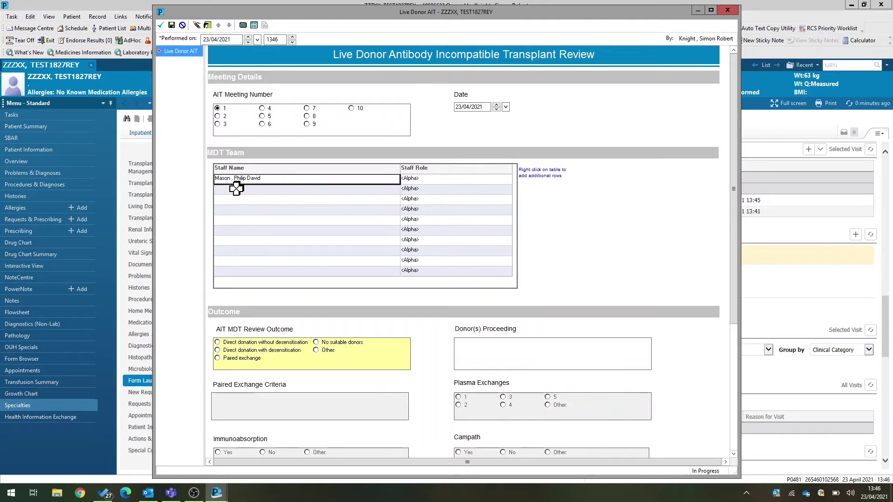
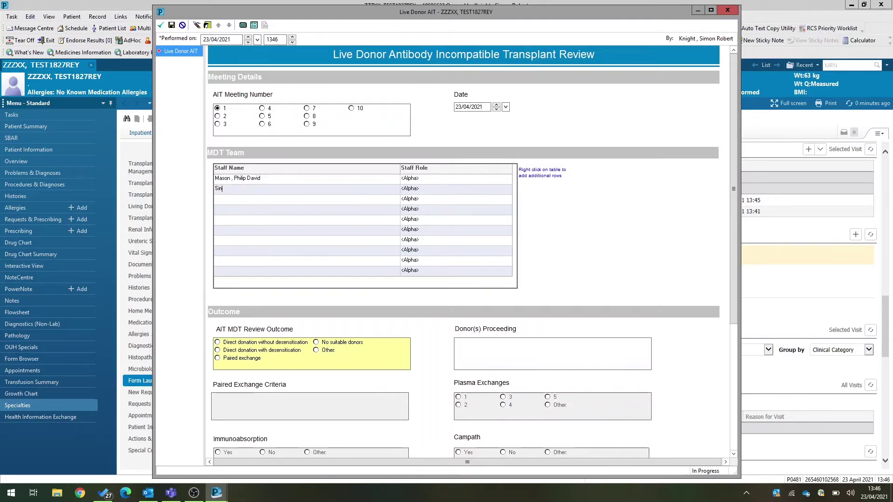
key("Return")
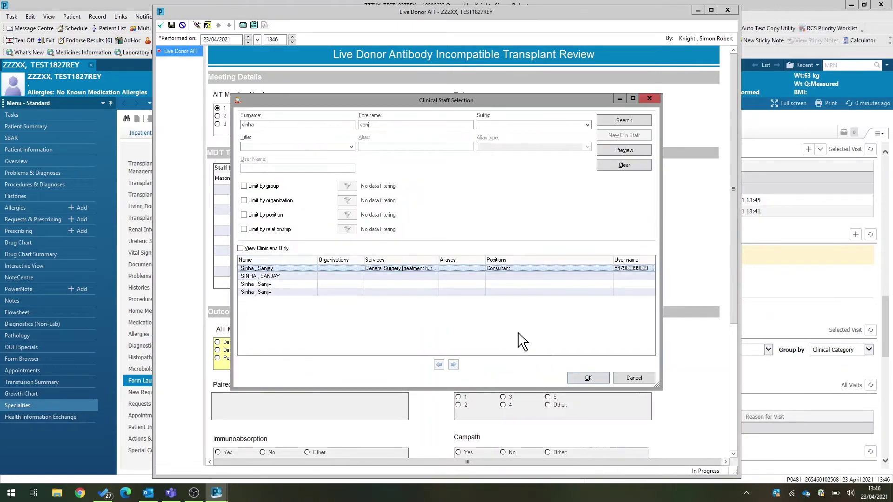
left_click(589, 377)
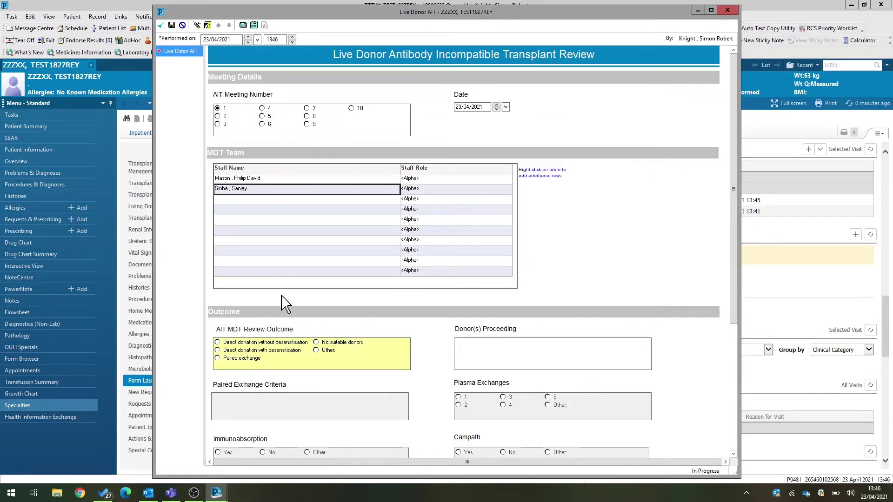
- Assign the roles Nephrologist and Surgeon to the two MDT members
left_click(418, 183)
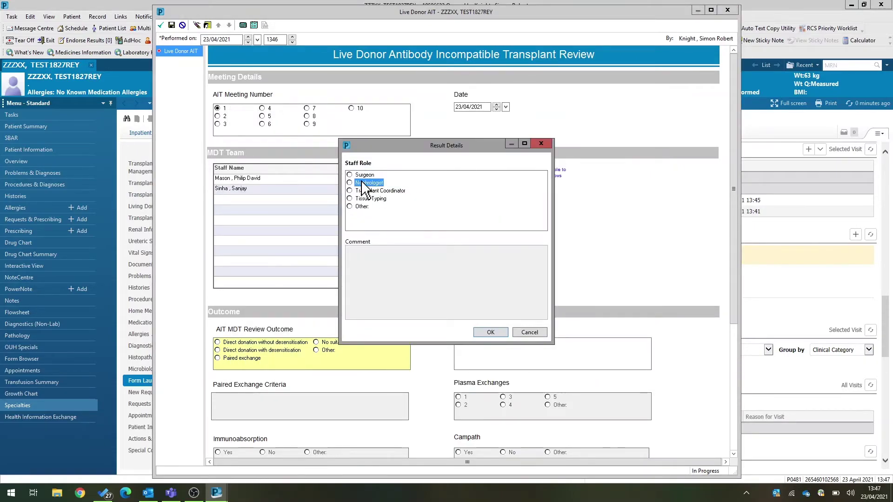
left_click(362, 183)
left_click(491, 332)
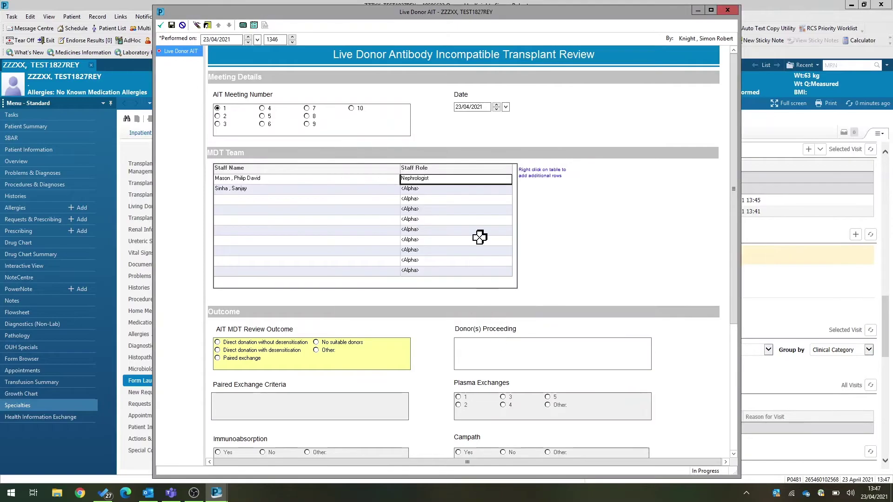
left_click(433, 189)
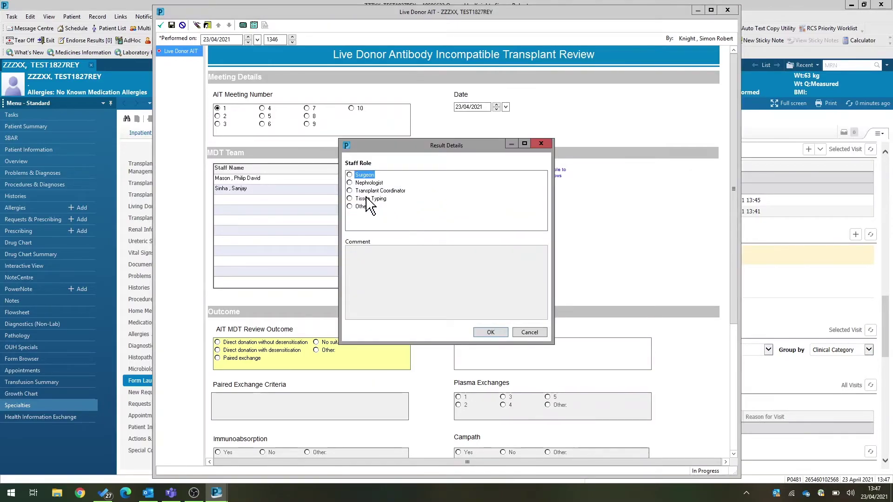
left_click(363, 175)
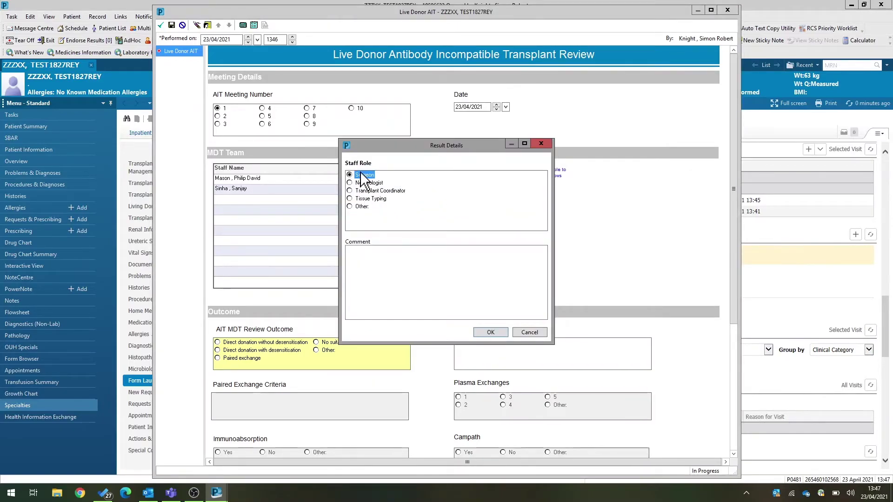
left_click(491, 332)
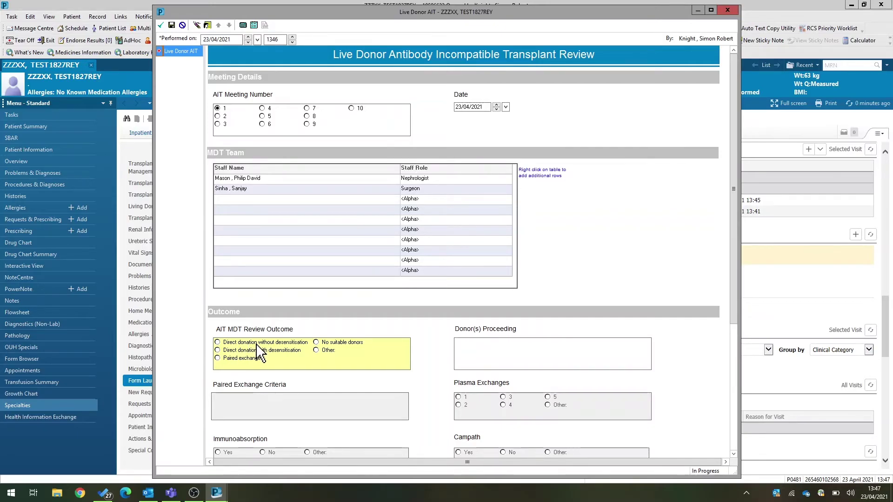
- Set the AIT MDT Review Outcome to Paired exchange
left_click(256, 361)
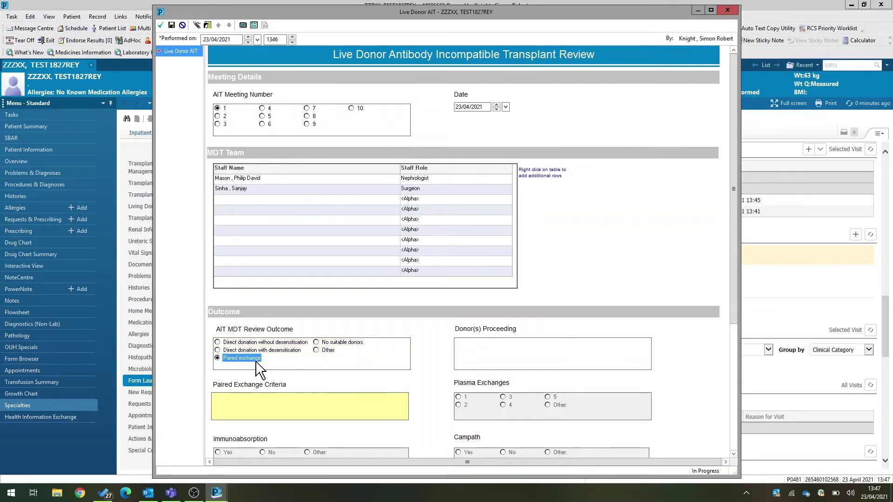
key("Tab")
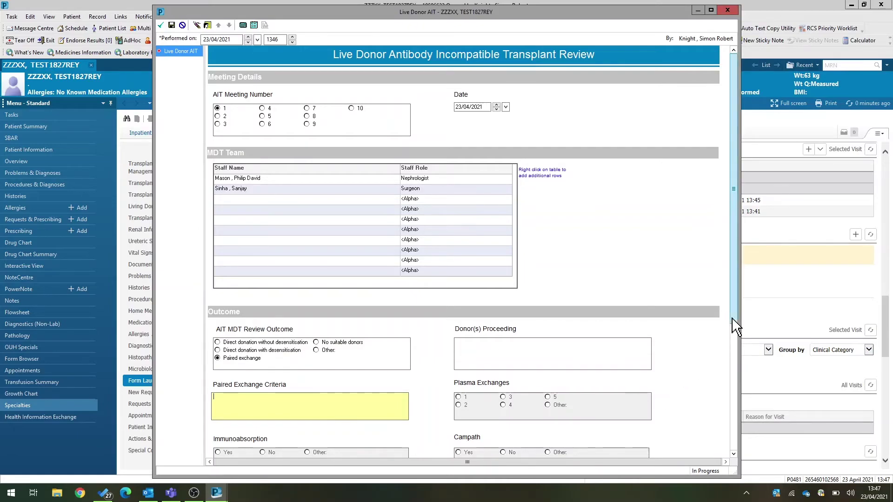
left_click_drag(737, 327, 737, 409)
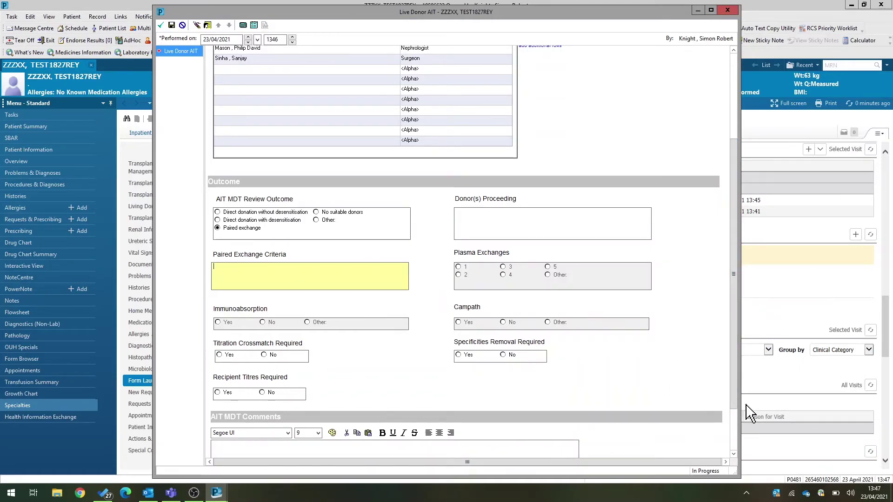
left_click_drag(736, 408, 736, 416)
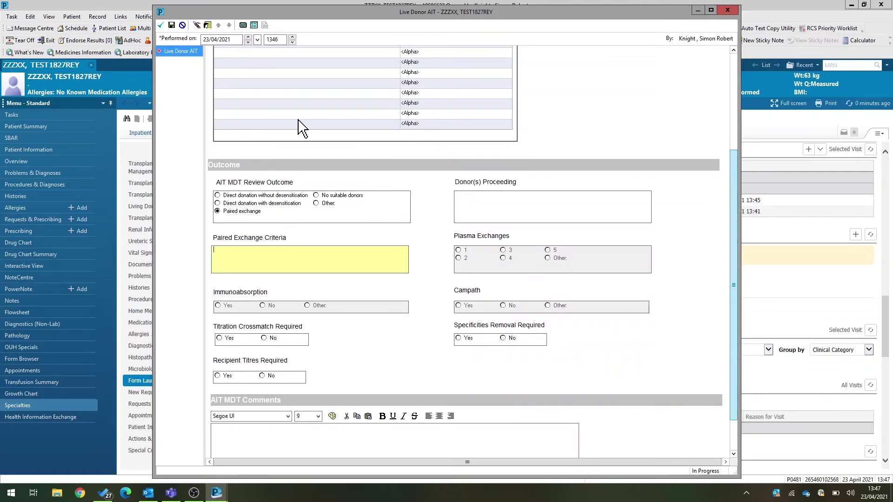
- Enter '1DR' as the Paired Exchange Criteria and sign the Live Donor AIT form
left_click(161, 26)
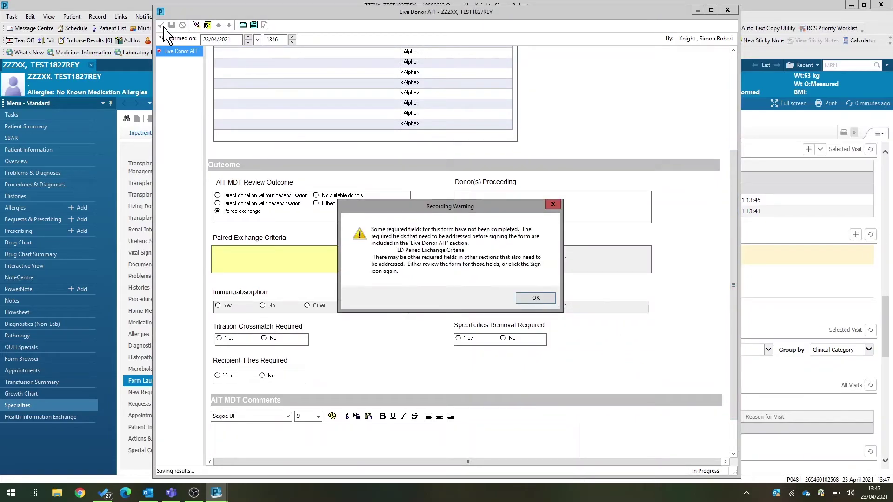
left_click(537, 299)
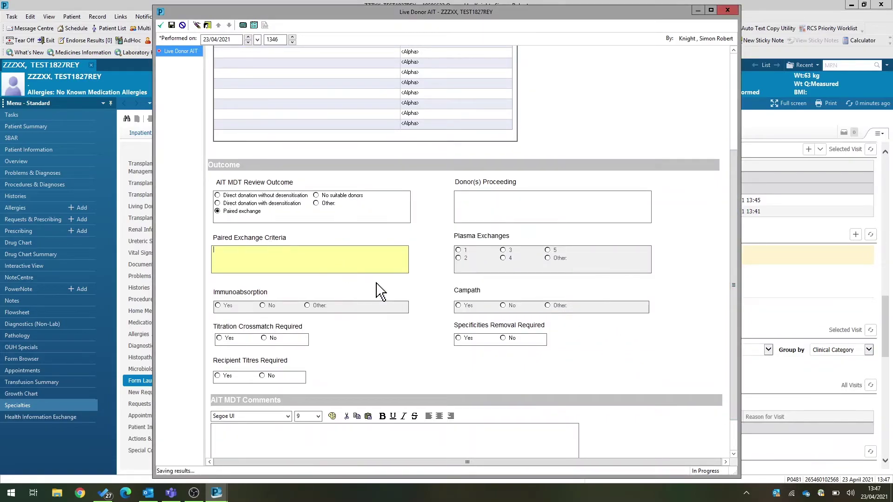
type("1DR 1 other, less than 70 yo")
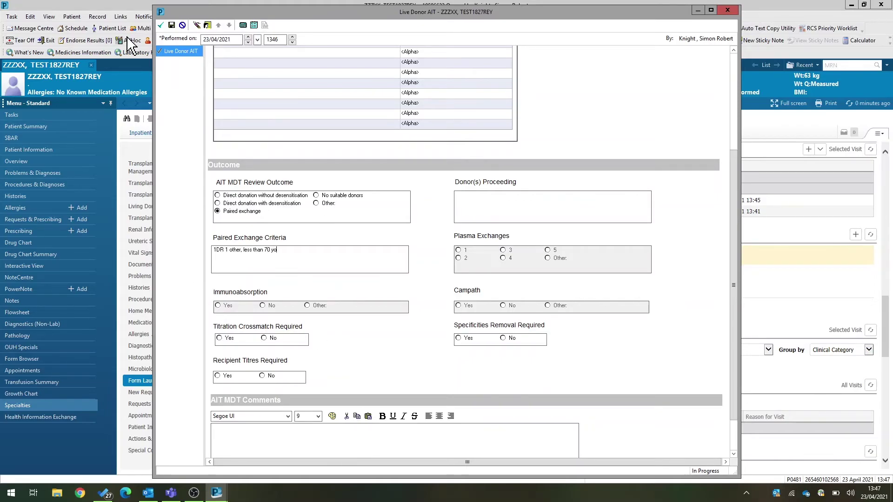
left_click(161, 25)
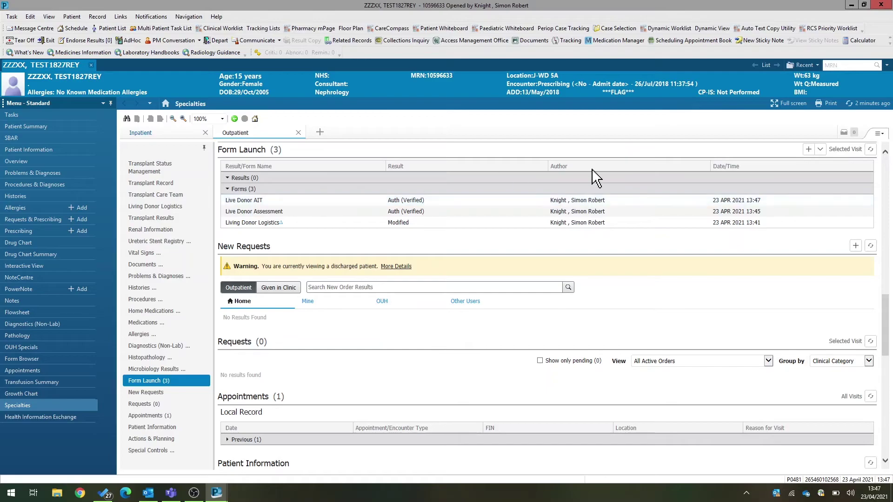
- Launch a blank Live Donor MDT Review form from the Form Launch list
left_click(820, 149)
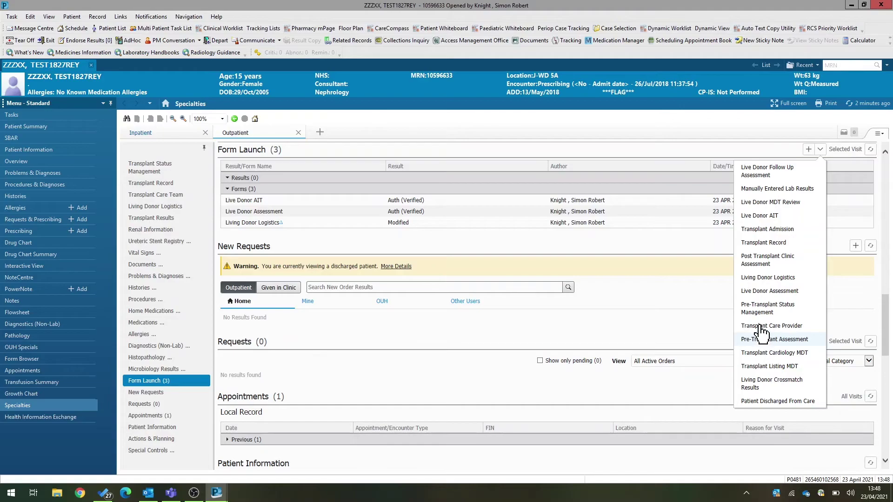
left_click(762, 203)
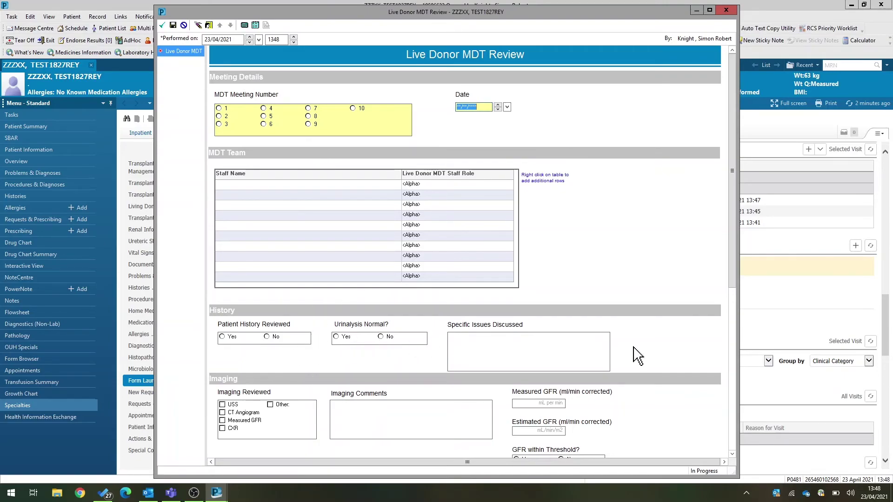
- Set approved to donate to No, with reasons Not a suitable candidate and Cardiac risk
left_click_drag(735, 285, 735, 454)
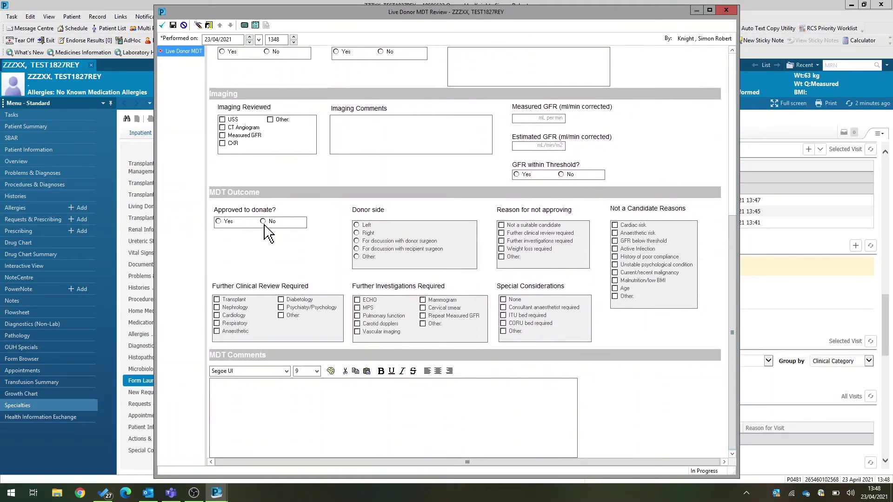
left_click(218, 222)
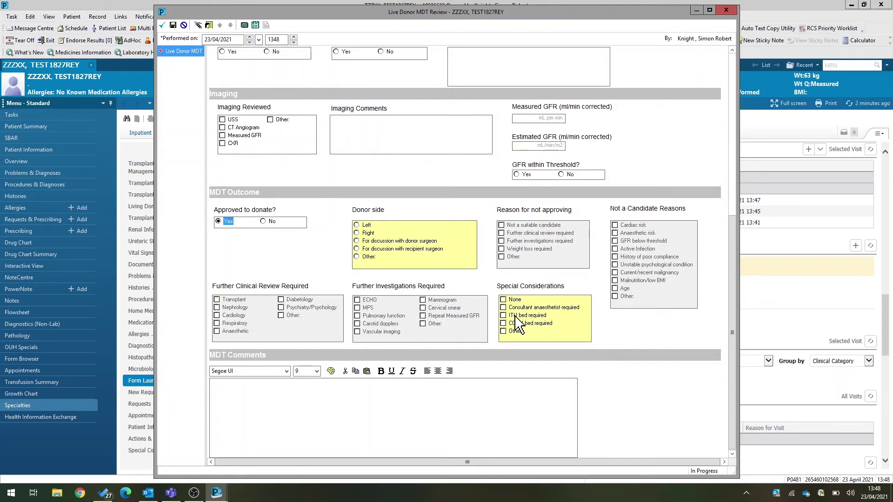
left_click(272, 223)
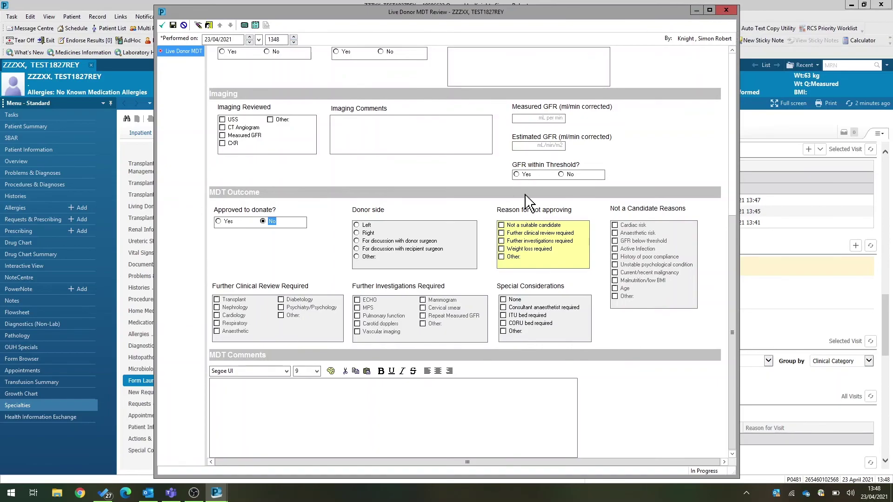
left_click(535, 225)
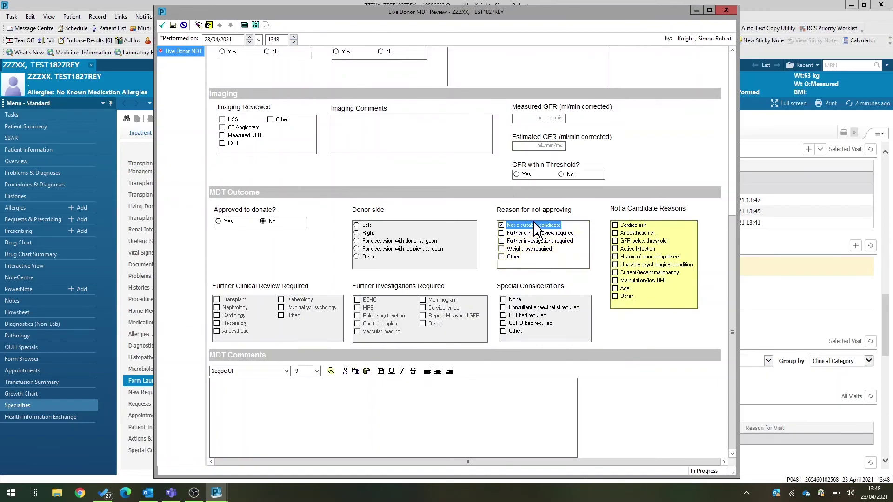
left_click(636, 225)
- Fill in meeting number 1 and today's date, then sign the MDT Review form
left_click(162, 26)
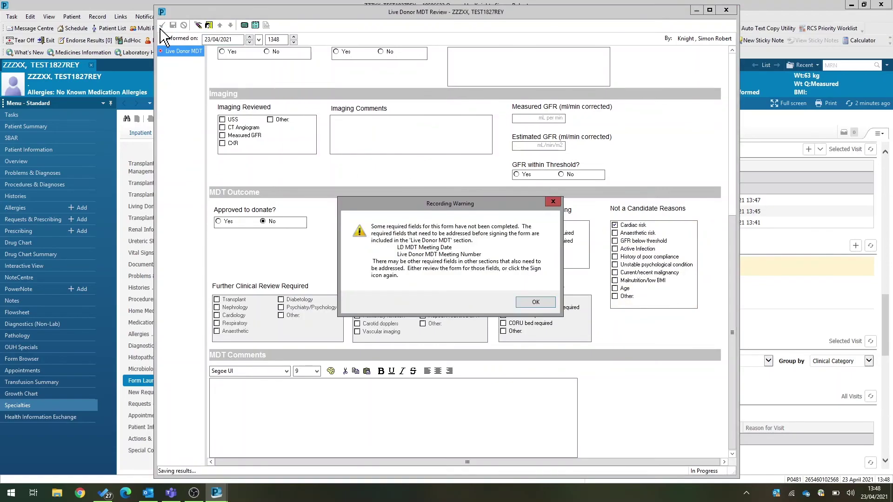
left_click(533, 305)
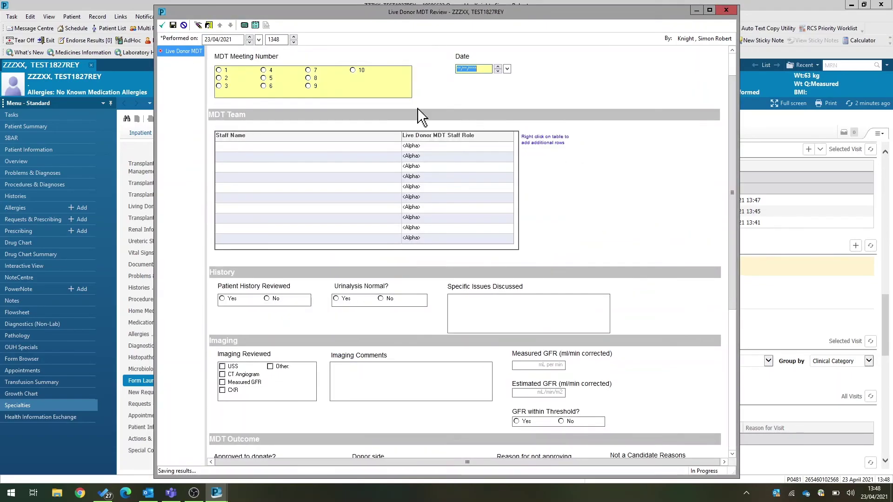
left_click(218, 69)
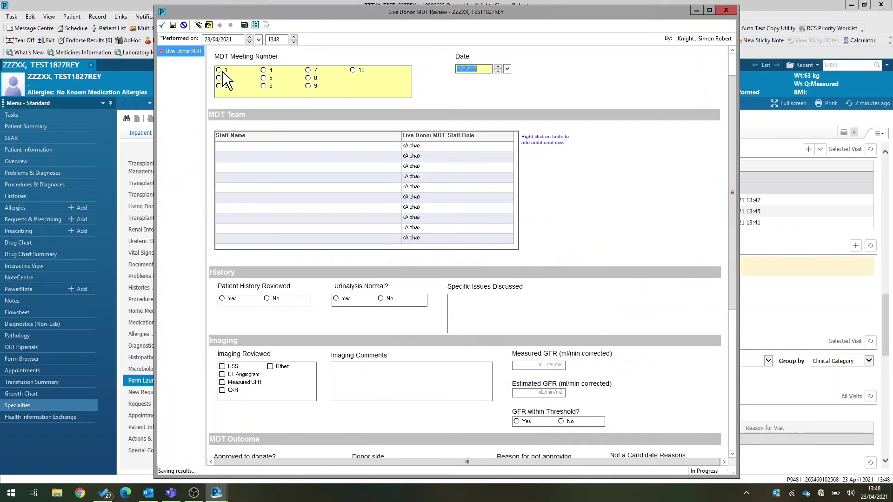
left_click(465, 69)
type("t")
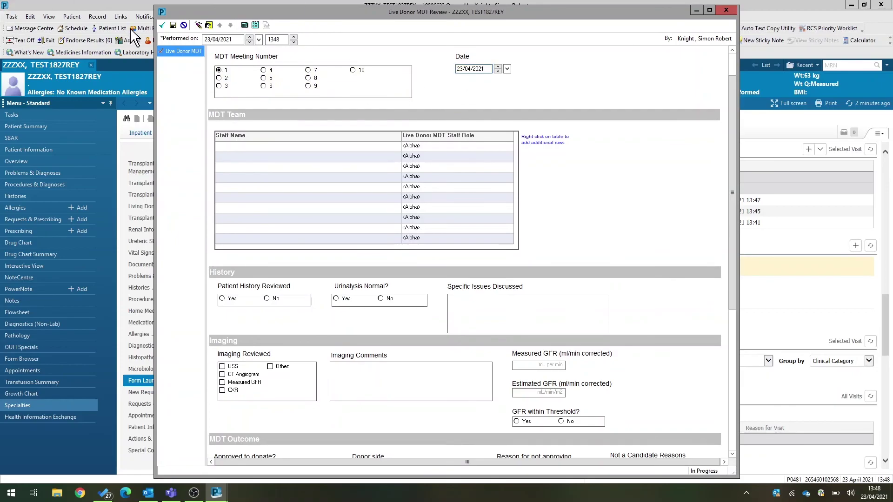
left_click(162, 25)
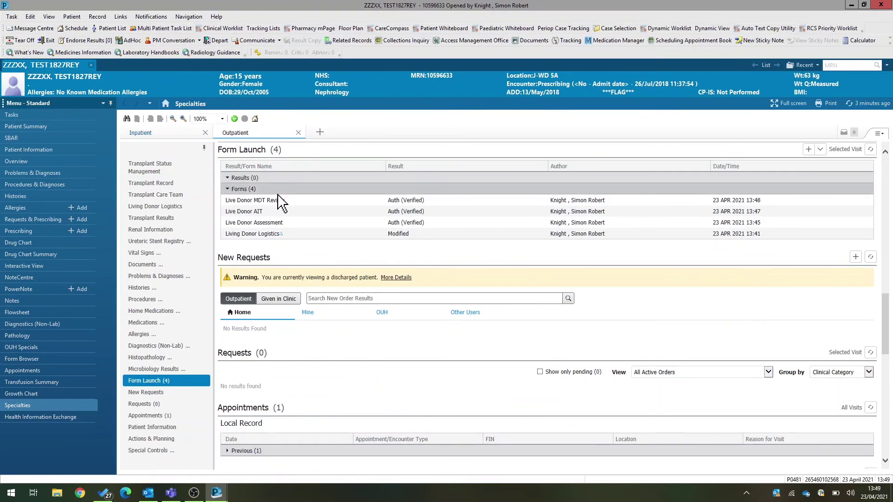
- Open the PowerNote list, with Live Donor MDT Review at the top
left_click(31, 289)
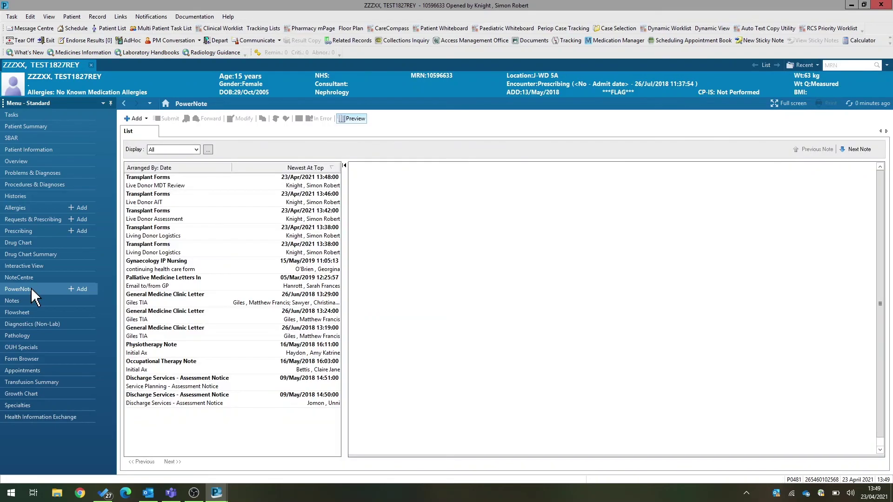
- Preview the Live Donor AIT note, then the Live Donor MDT Review note
left_click(156, 204)
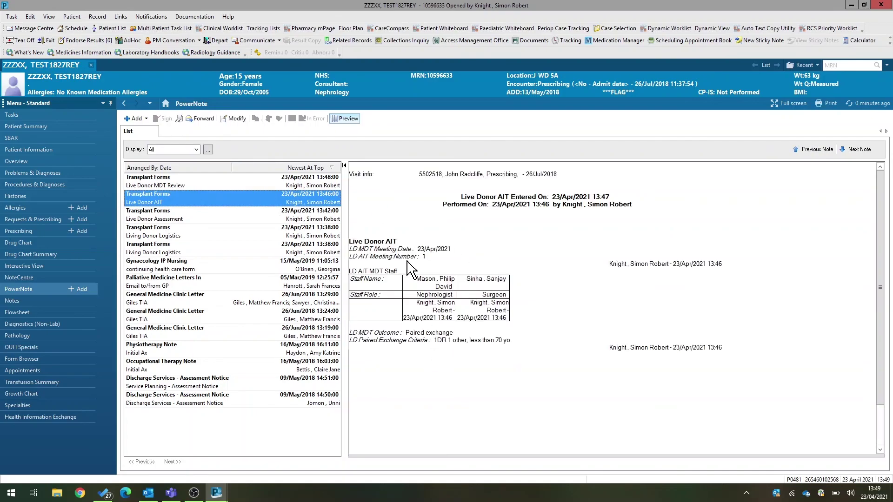
left_click(212, 181)
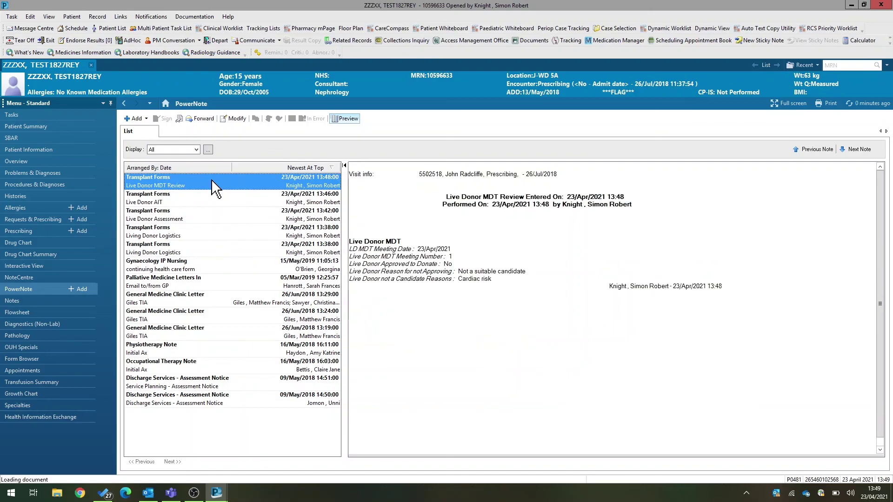